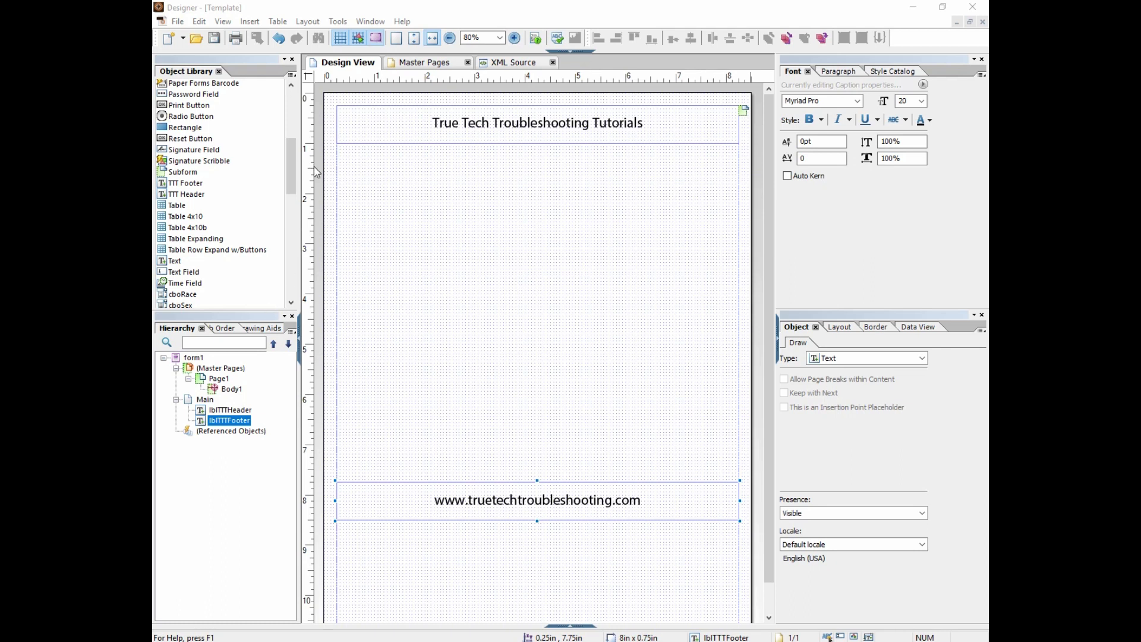
# - Add a button in the upper part of the page, left of centre, and caption it "Show Image"
pyautogui.moveTo(291, 170); pyautogui.dragTo(284, 97)
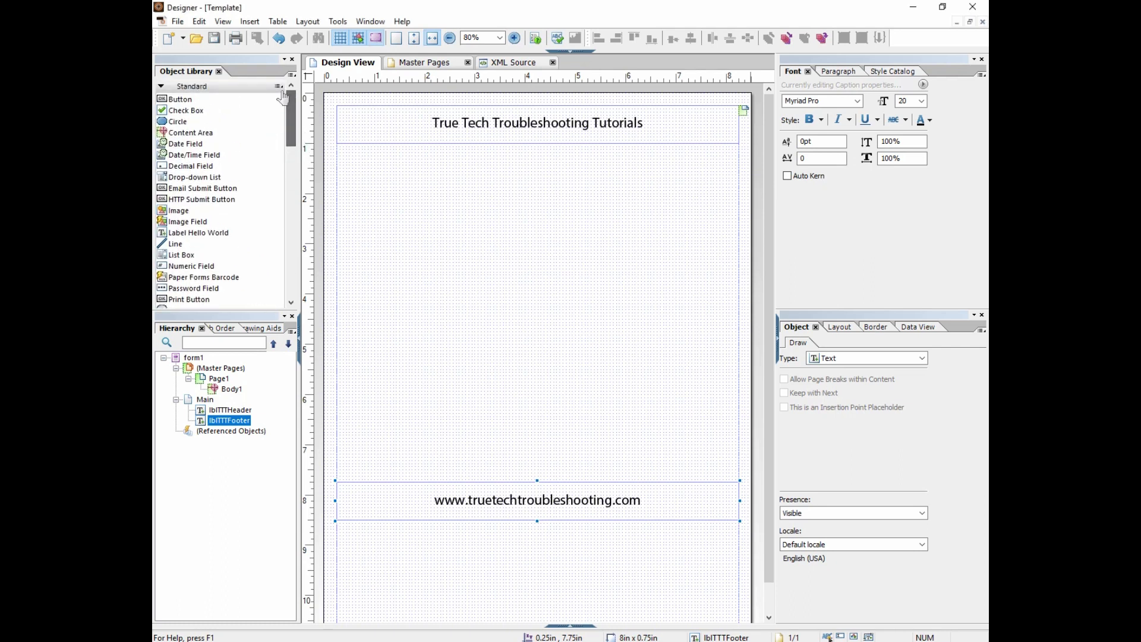
pyautogui.moveTo(188, 102); pyautogui.dragTo(434, 242)
pyautogui.doubleClick(833, 381)
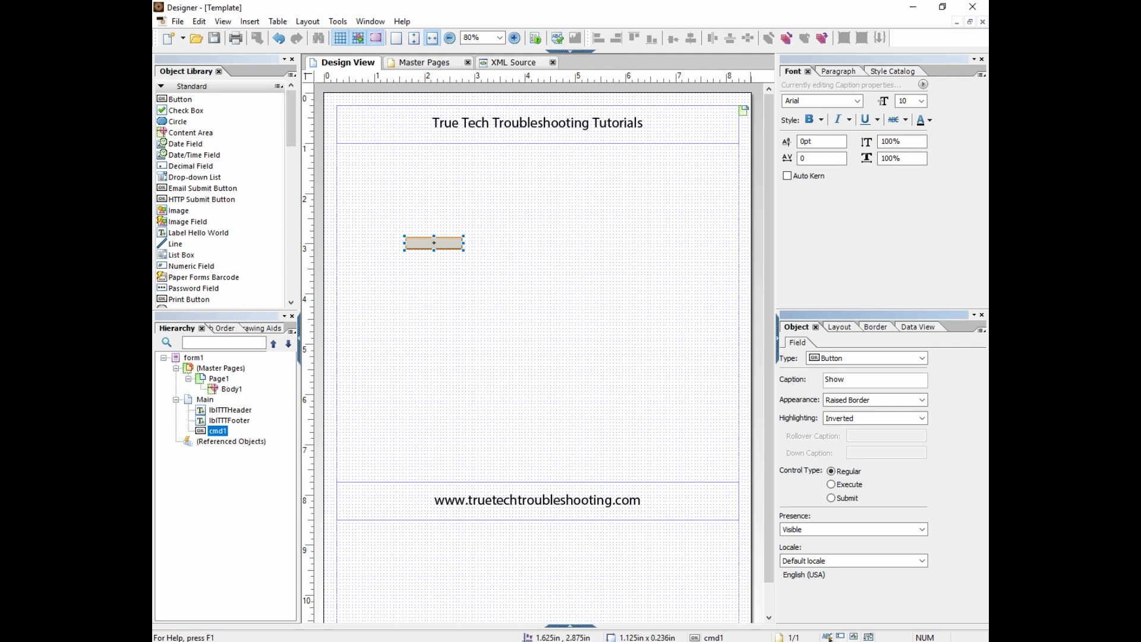
pyautogui.write('Show Image')
pyautogui.press('Return')
# - Add a second button captioned "Hide Image" below the first, and move lblTTTFooter below both buttons in the object hierarchy
pyautogui.moveTo(176, 104); pyautogui.dragTo(434, 267)
pyautogui.moveTo(840, 378); pyautogui.dragTo(797, 378)
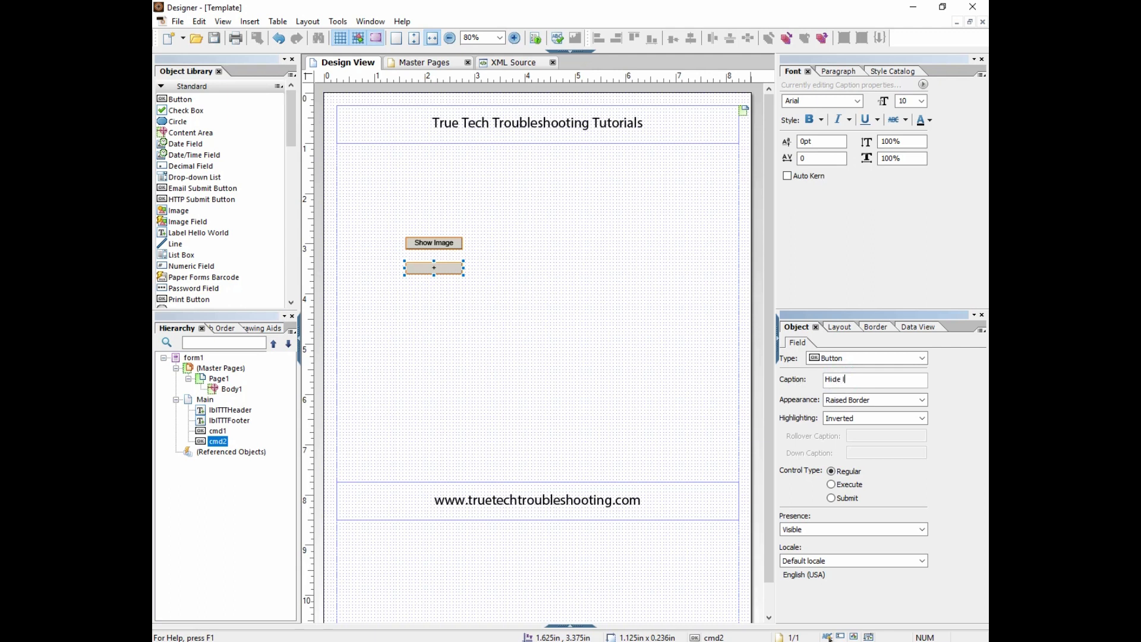
pyautogui.press('Return')
pyautogui.moveTo(229, 420); pyautogui.dragTo(231, 447)
# - Place an image object beside the buttons, load baseball-field.png into it, and resize it to about 2.875 by 2.625 in
pyautogui.moveTo(179, 211); pyautogui.dragTo(694, 326)
pyautogui.moveTo(652, 291); pyautogui.dragTo(572, 267)
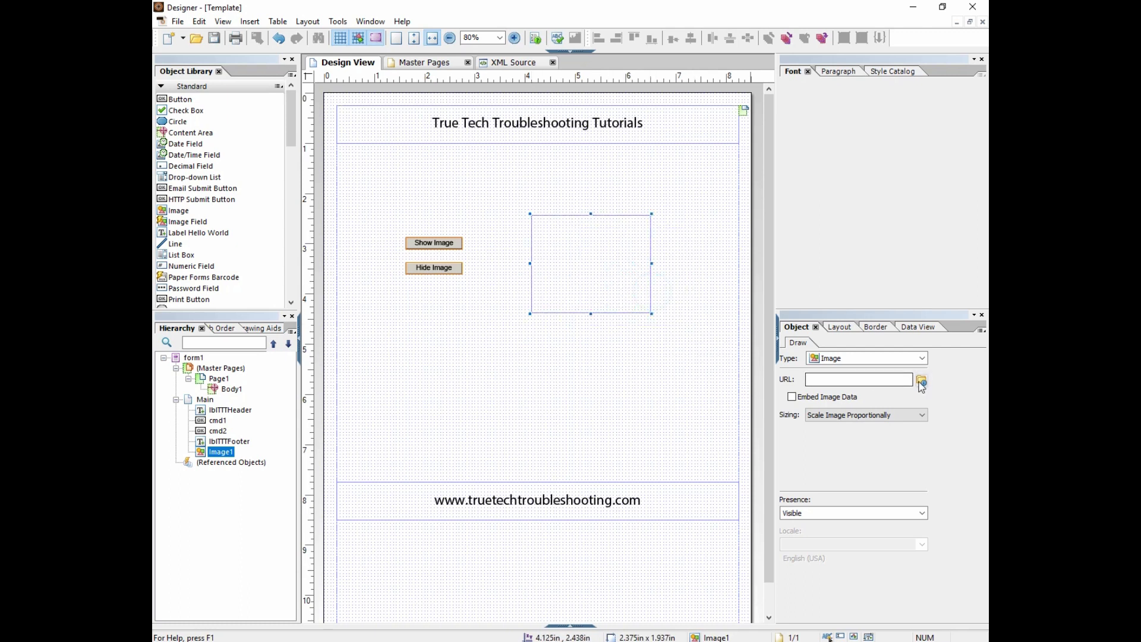
pyautogui.click(922, 380)
pyautogui.doubleClick(610, 339)
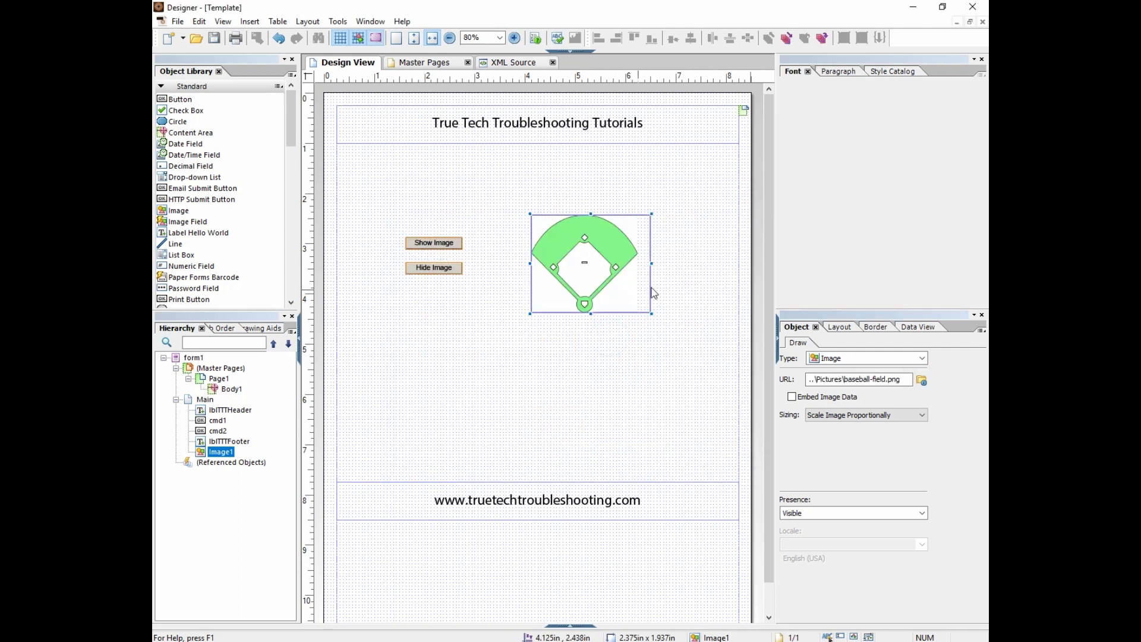
pyautogui.moveTo(653, 264); pyautogui.dragTo(640, 264)
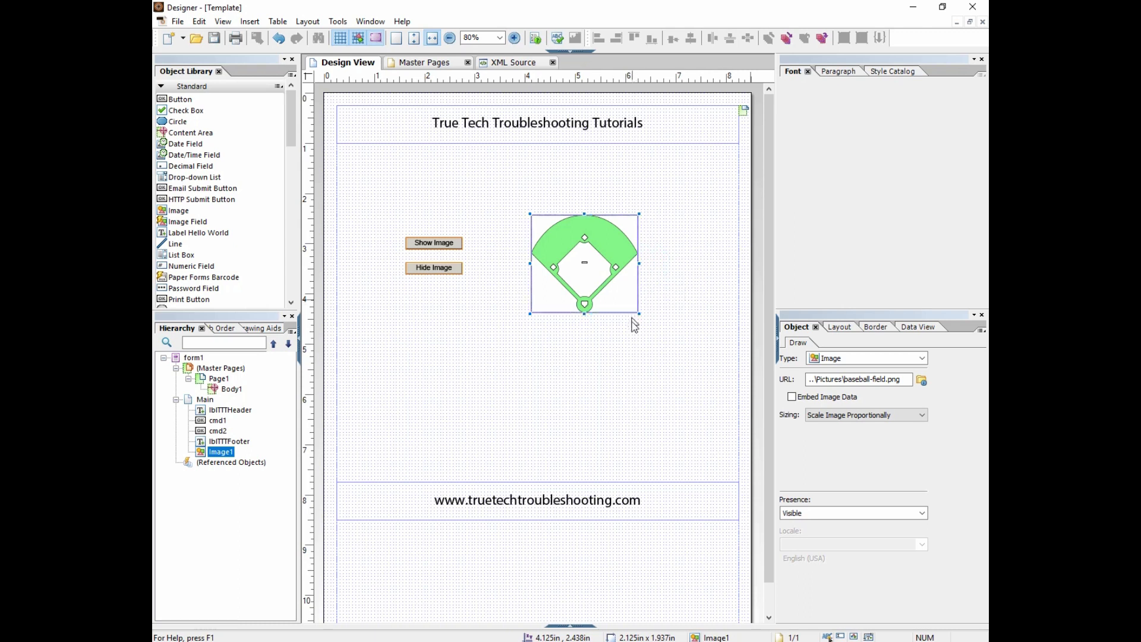
pyautogui.moveTo(639, 313)
pyautogui.mouseDown()
pyautogui.moveTo(683, 356)
pyautogui.moveTo(643, 295)
pyautogui.mouseUp()
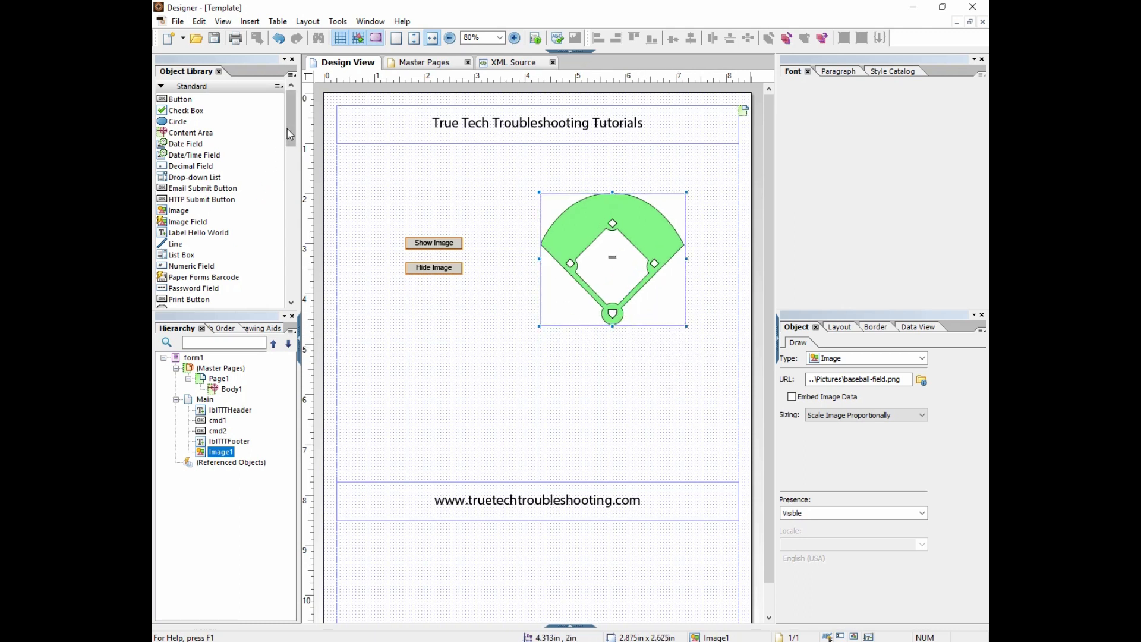
# - Add a text field about 2.875 in wide directly below the image, with its caption position set to Top
pyautogui.moveTo(290, 134); pyautogui.dragTo(291, 190)
pyautogui.moveTo(178, 227); pyautogui.dragTo(686, 336)
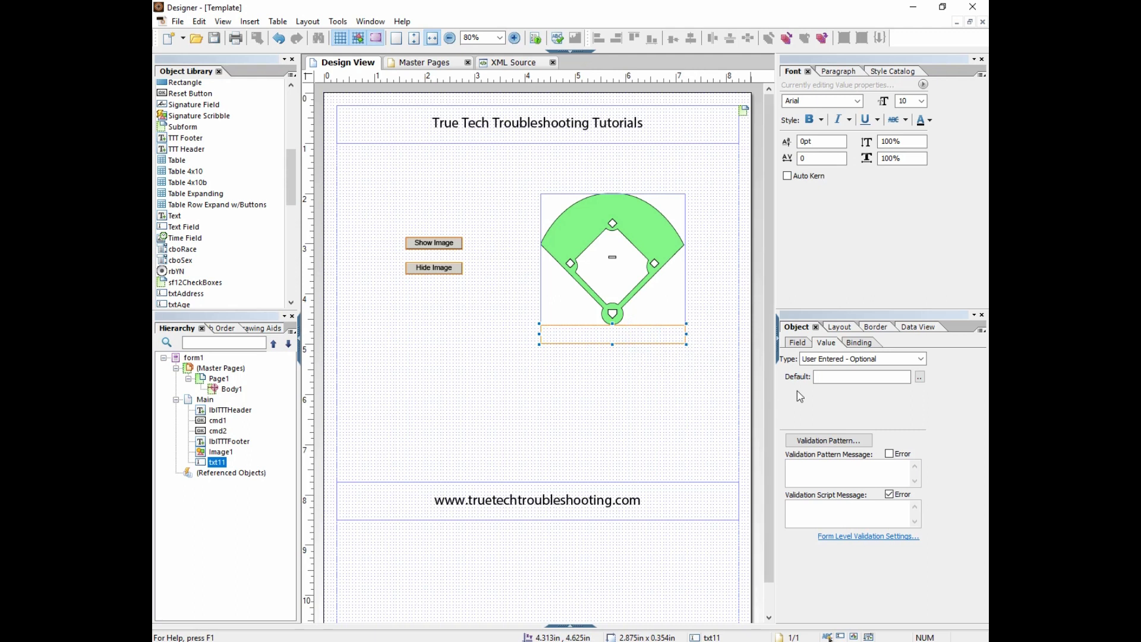
pyautogui.click(840, 327)
pyautogui.click(849, 513)
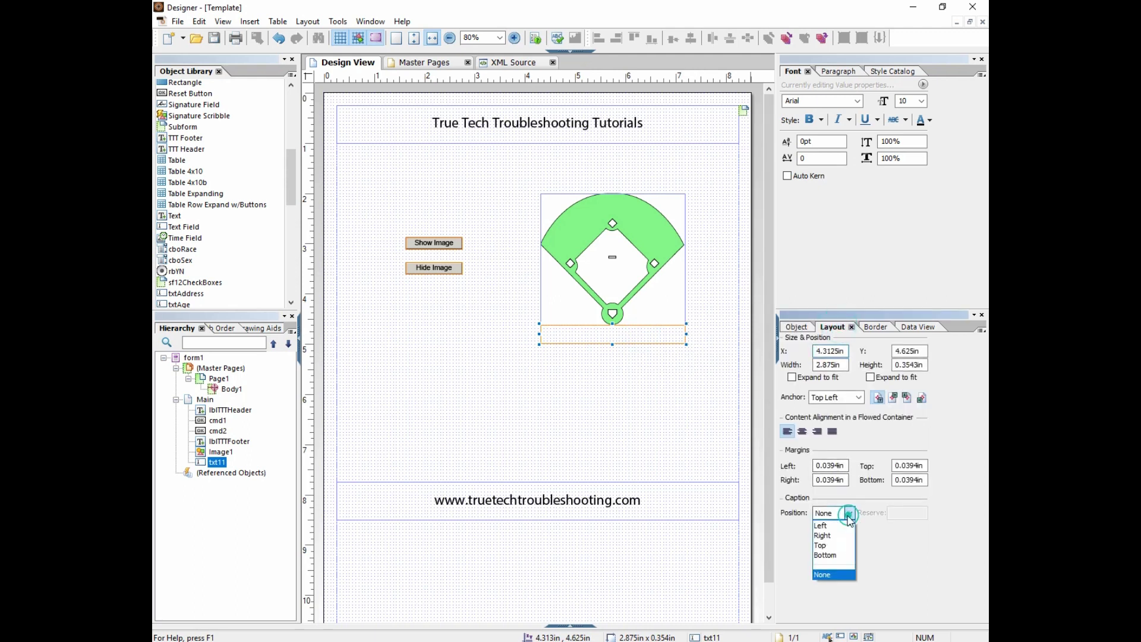
pyautogui.click(834, 546)
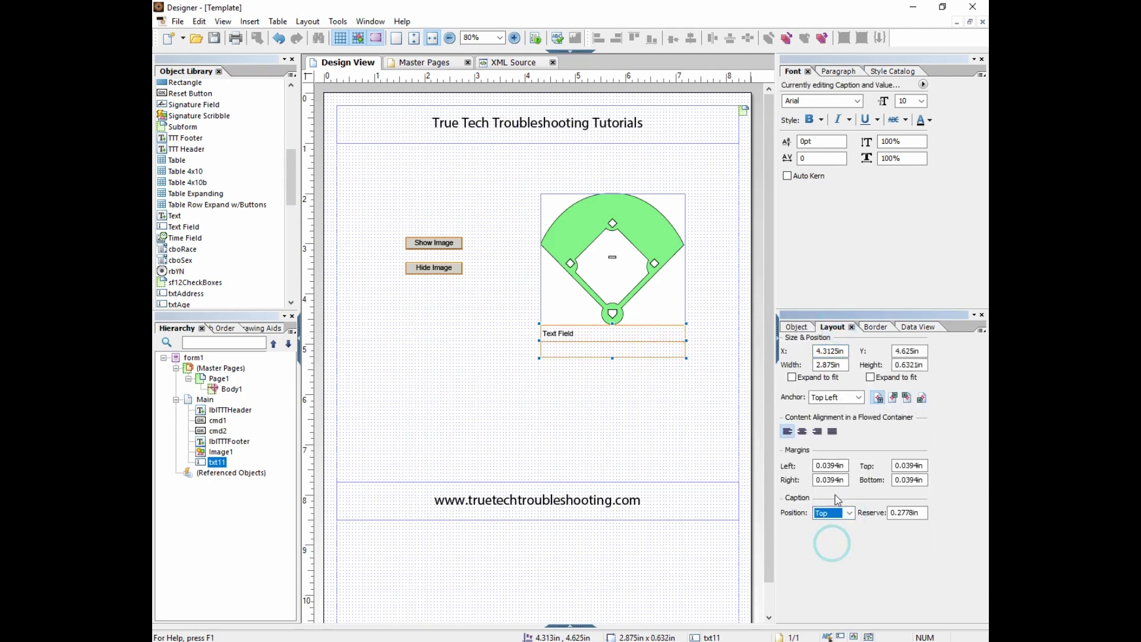
# - Set the text field's caption to "Enter a description here:"
pyautogui.click(796, 327)
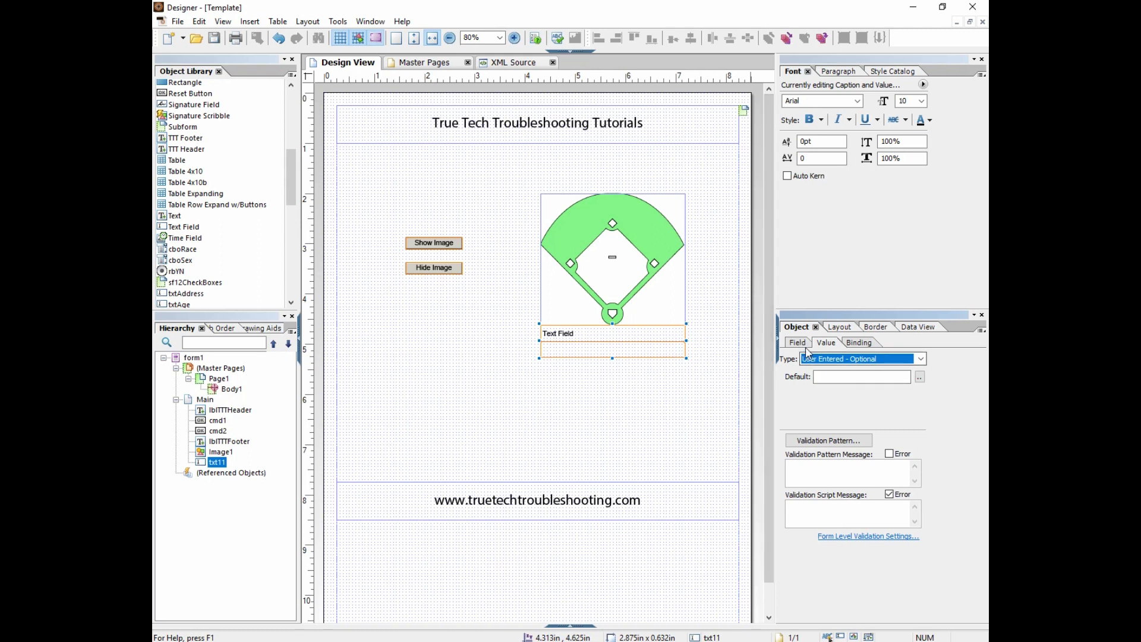
pyautogui.click(797, 342)
pyautogui.tripleClick(844, 380)
pyautogui.write('Enter a description here:')
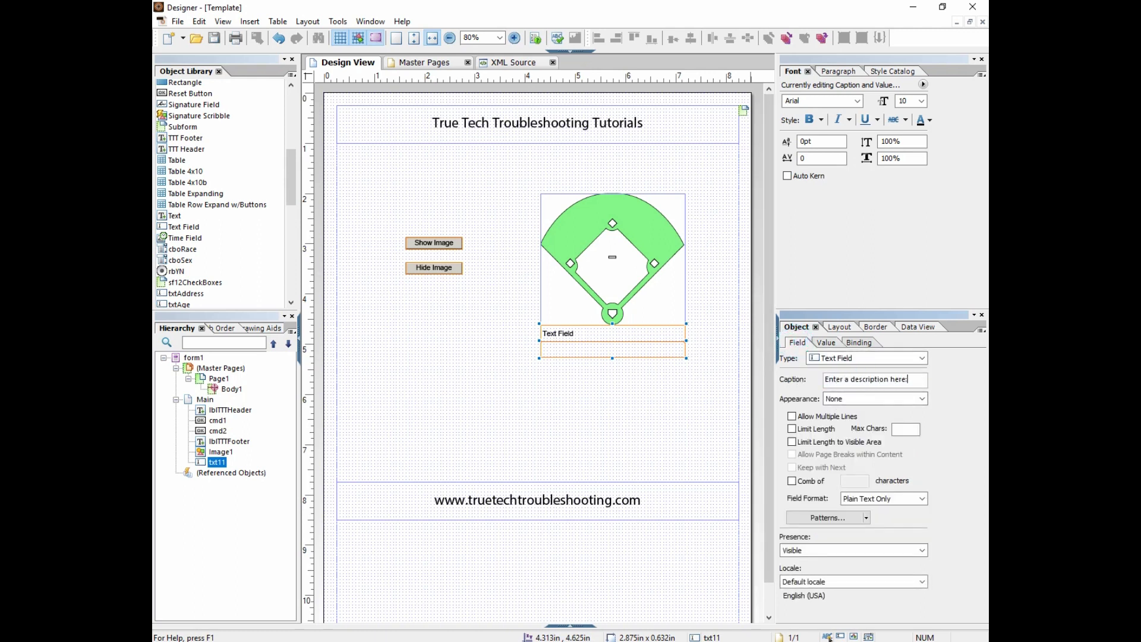
pyautogui.click(933, 458)
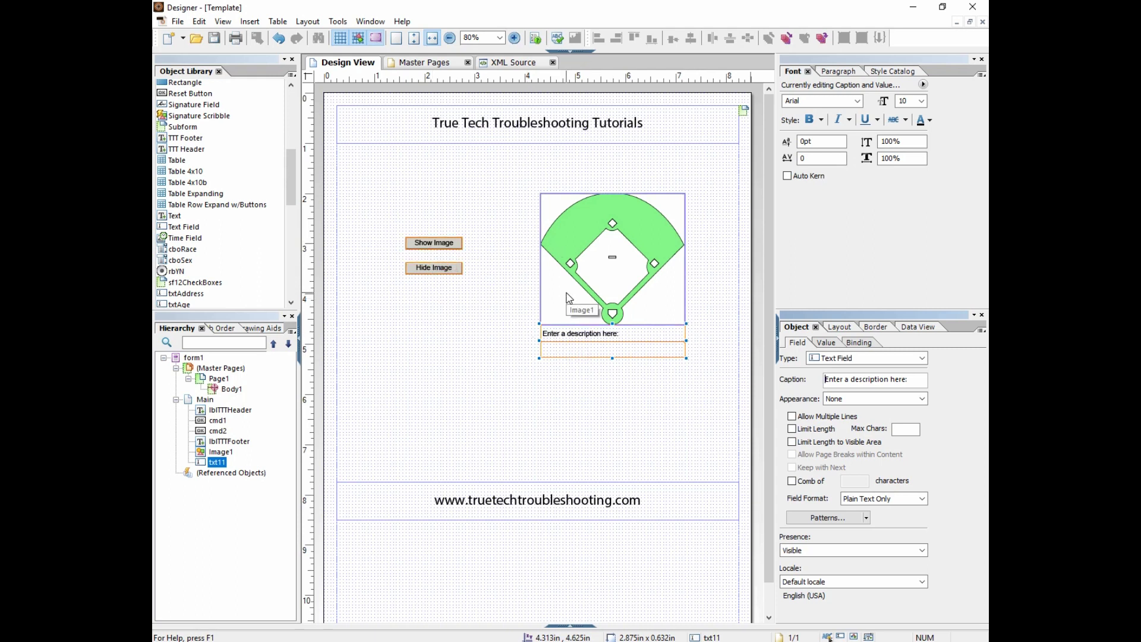
# - Set the description text field's value type to Read Only
pyautogui.click(831, 348)
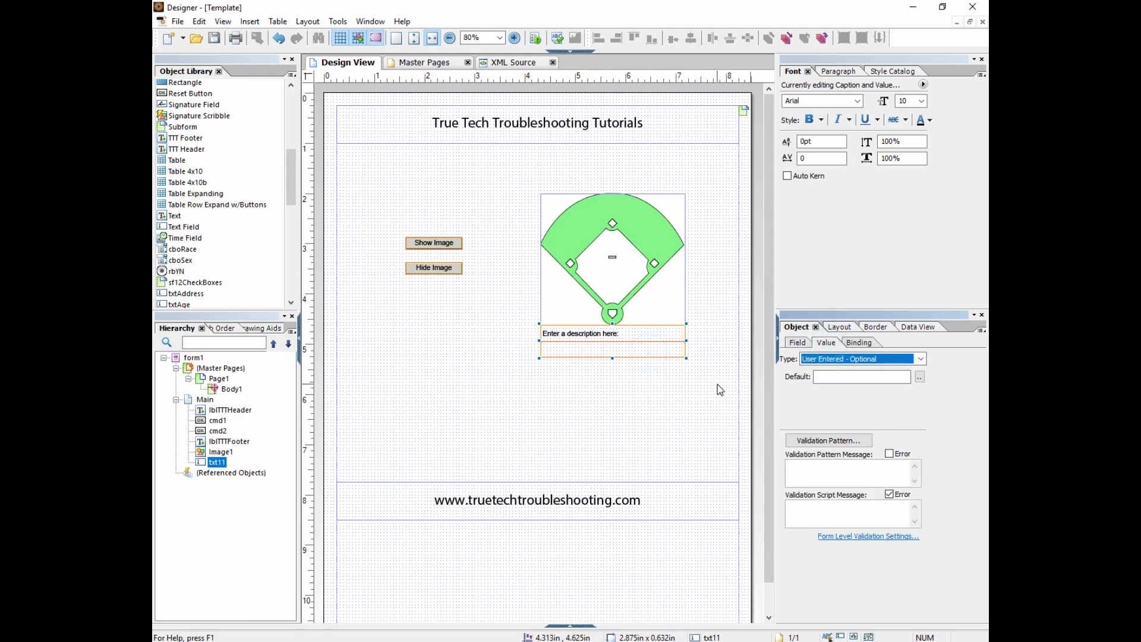
pyautogui.click(921, 358)
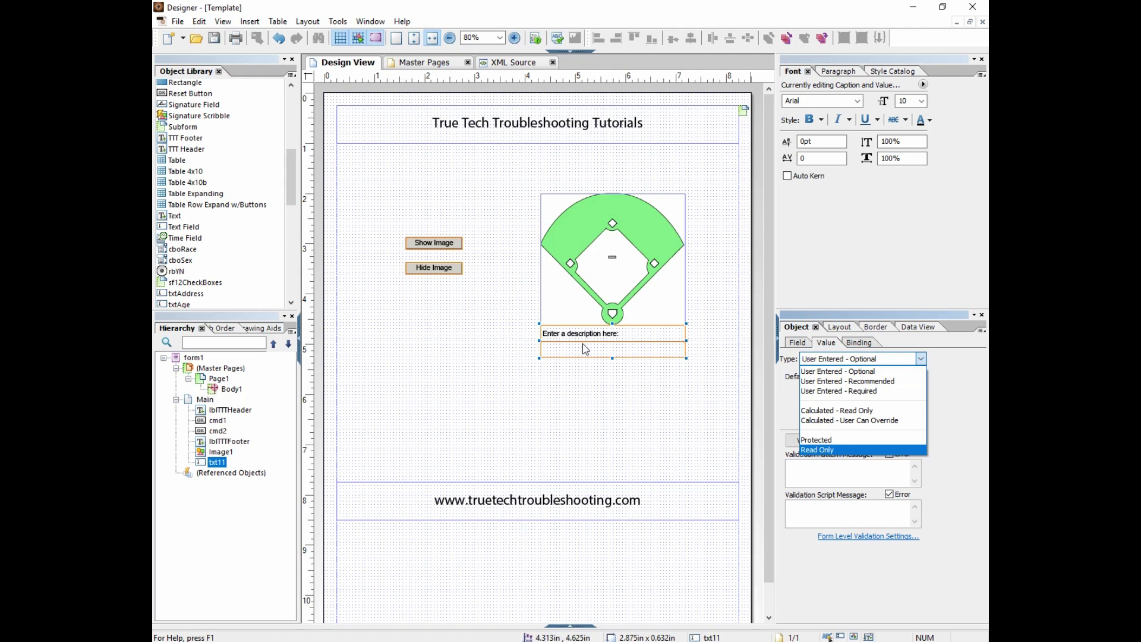
pyautogui.click(832, 450)
# - Set the baseball field image's presence to Hidden (Exclude from Layout)
pyautogui.click(681, 300)
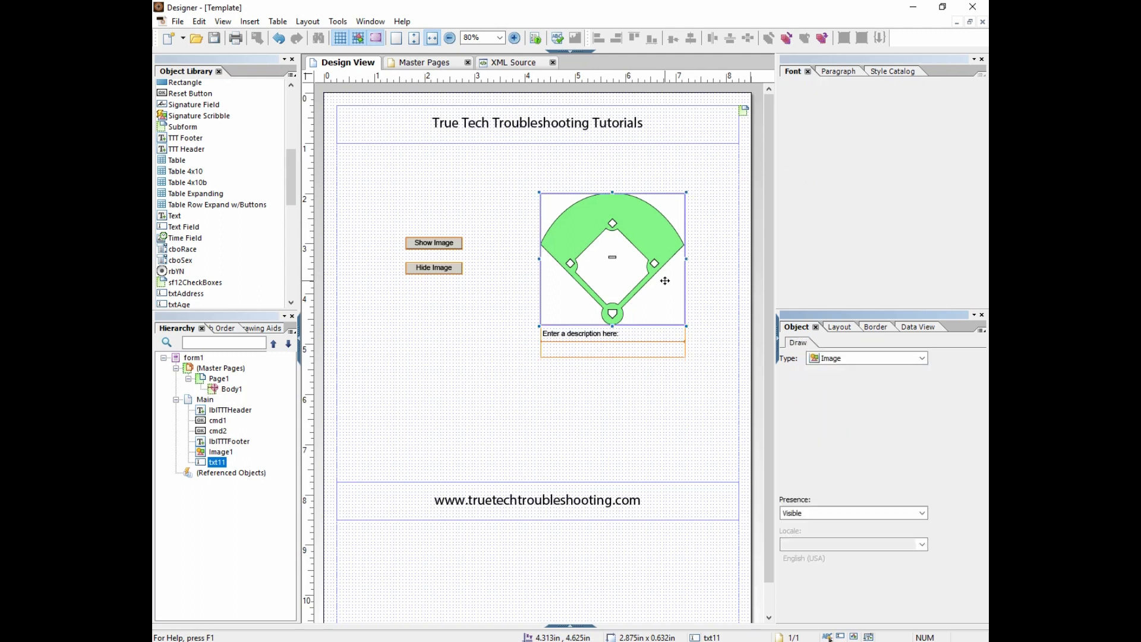
pyautogui.click(844, 514)
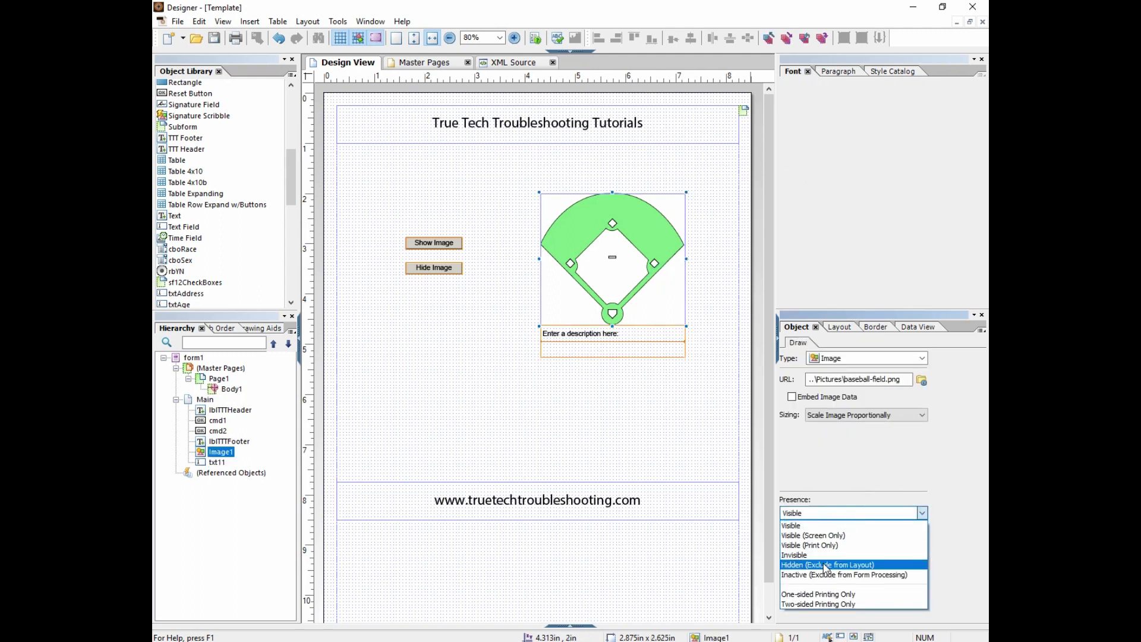
pyautogui.click(824, 562)
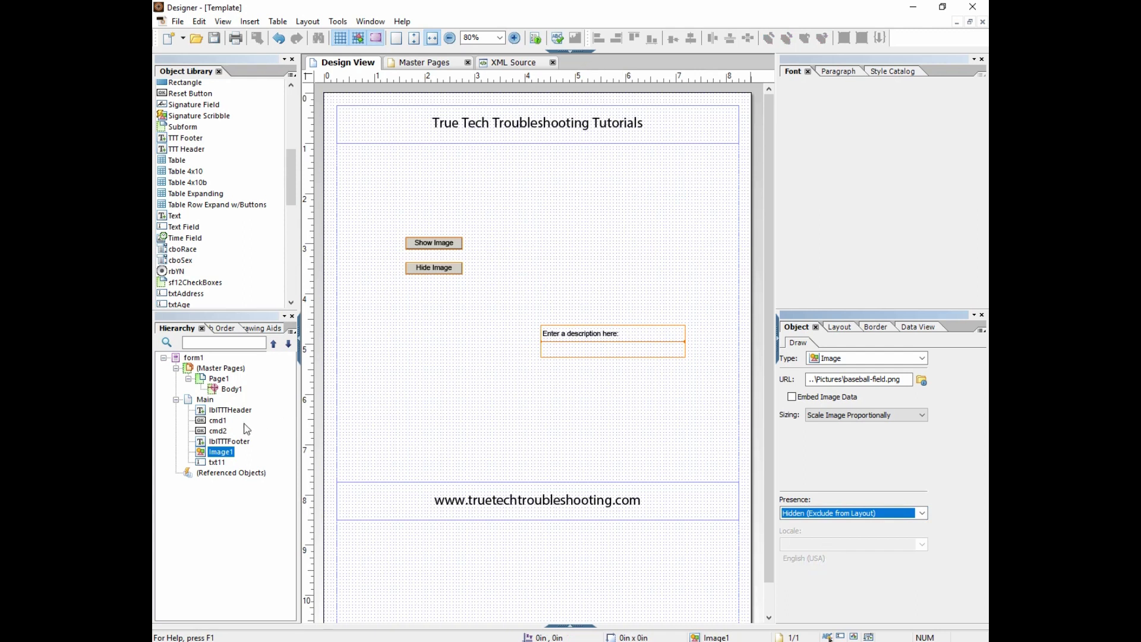
# - Rename the description text field txt11 as txtDesc in the object hierarchy
pyautogui.click(223, 453)
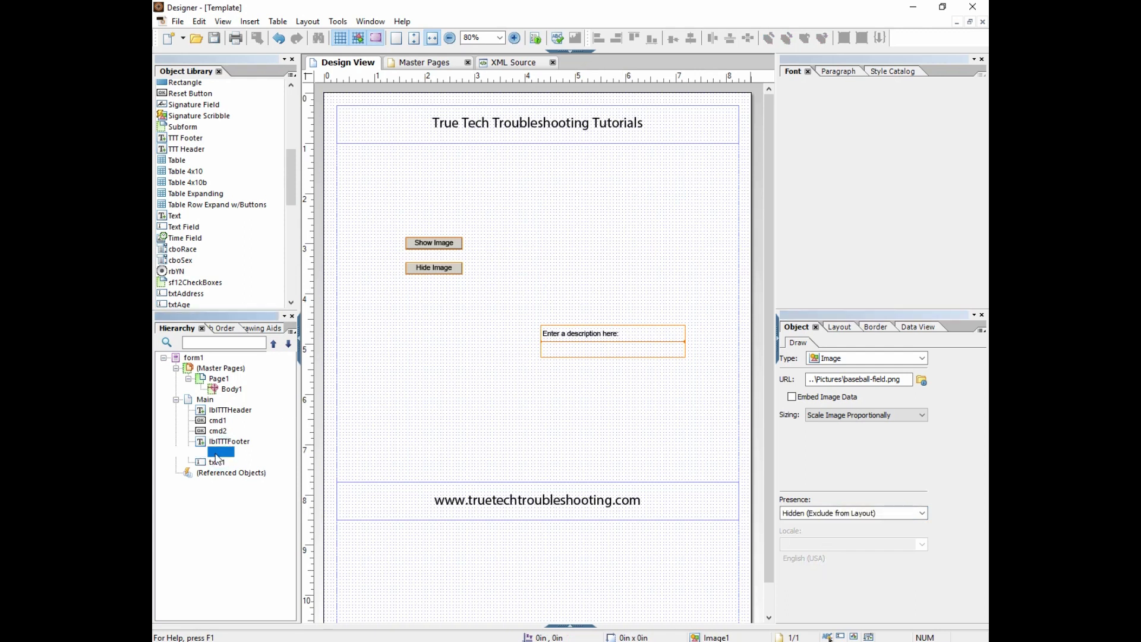
pyautogui.click(216, 463)
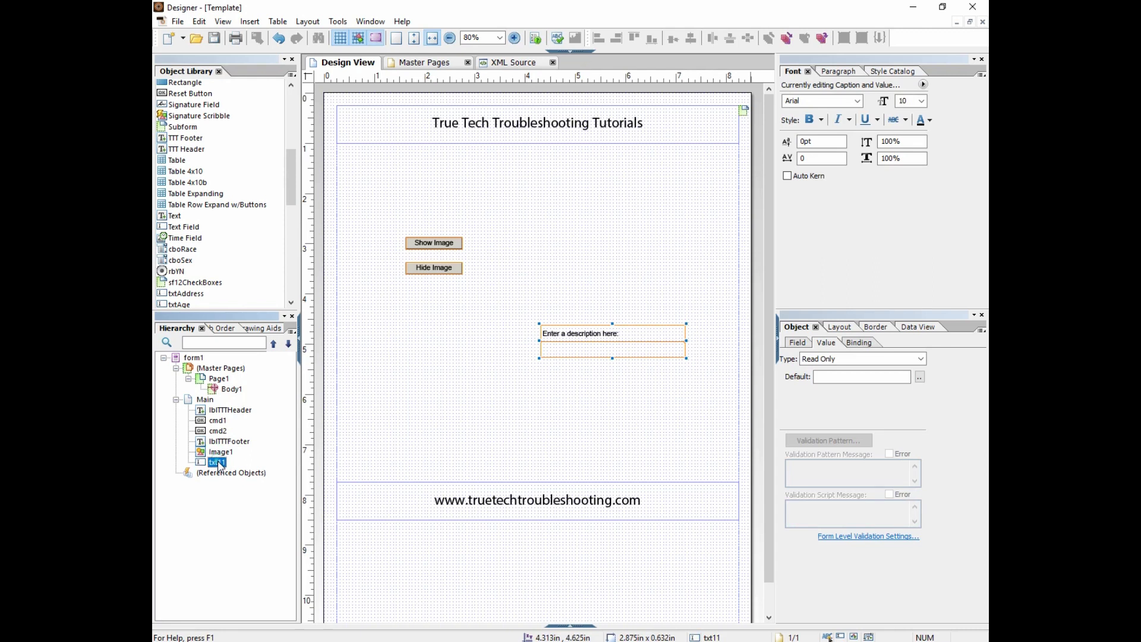
pyautogui.click(229, 464)
pyautogui.write('Desc')
pyautogui.press('Return')
# - Move Image1 and txtDesc together above lblTTTFooter in the object hierarchy
pyautogui.click(221, 453)
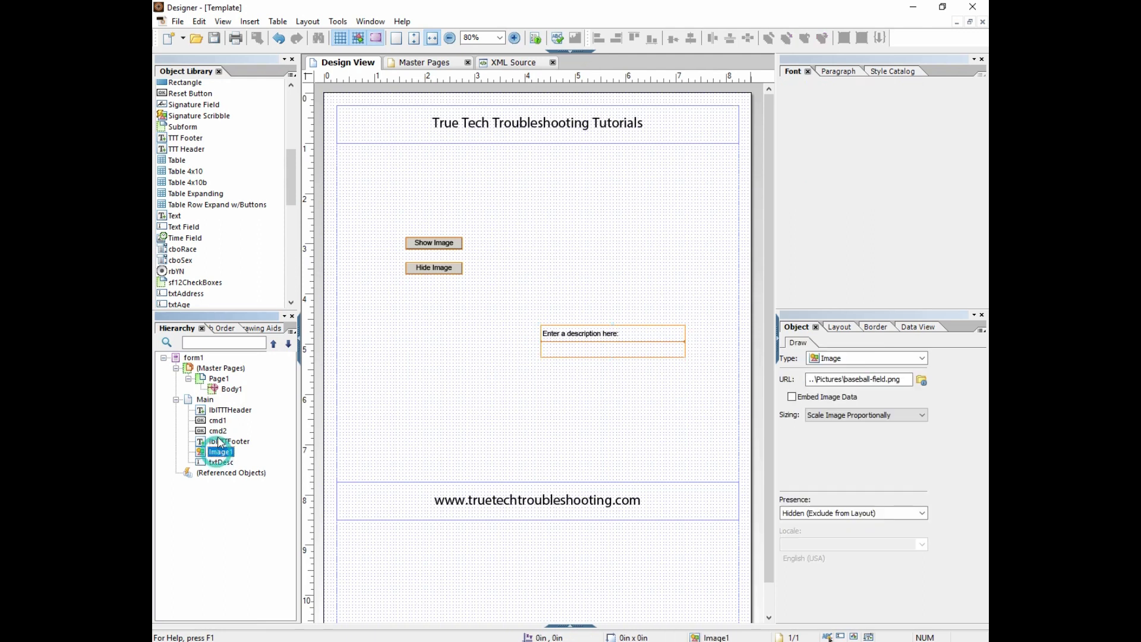
pyautogui.keyDown('ctrl'); pyautogui.click(221, 462); pyautogui.keyUp('ctrl')
pyautogui.moveTo(221, 461); pyautogui.dragTo(226, 437)
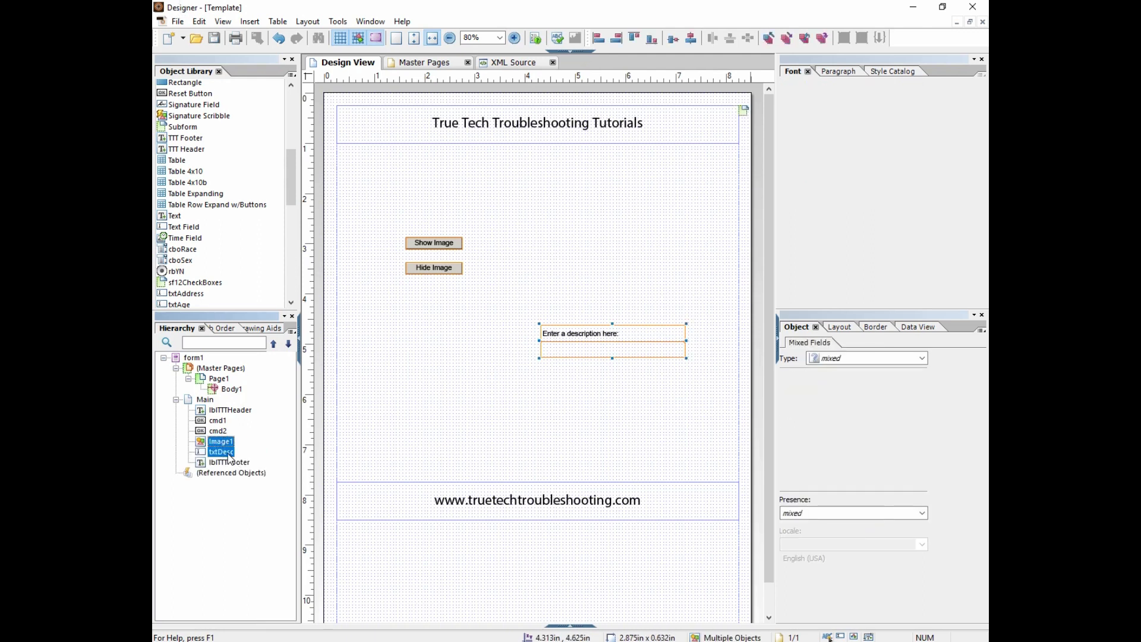
pyautogui.click(589, 353)
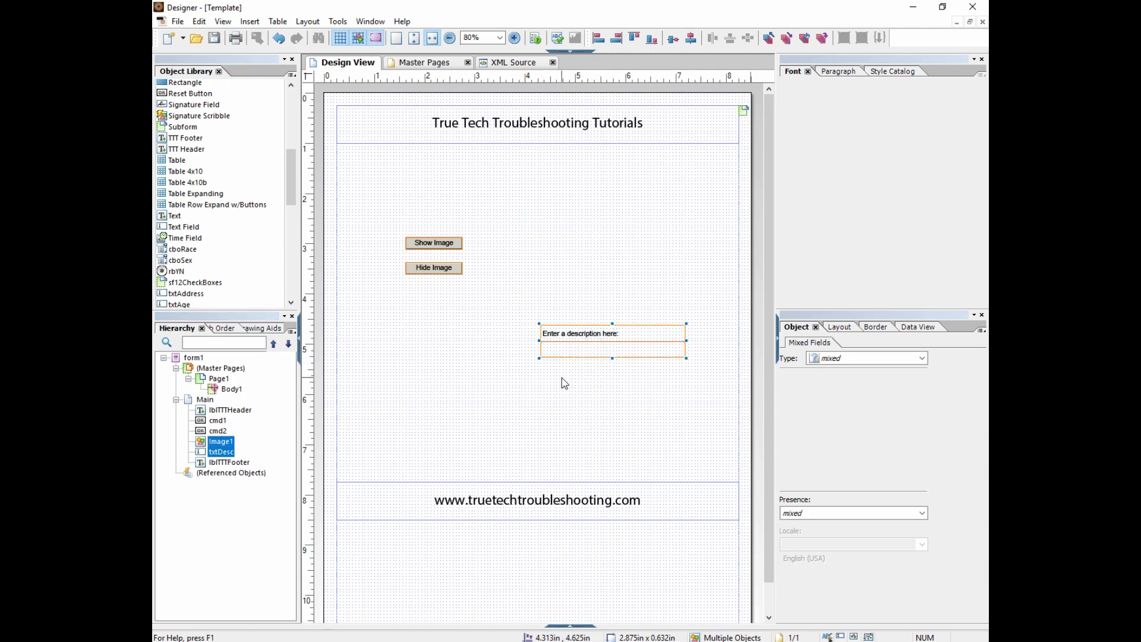
pyautogui.click(463, 448)
pyautogui.click(619, 351)
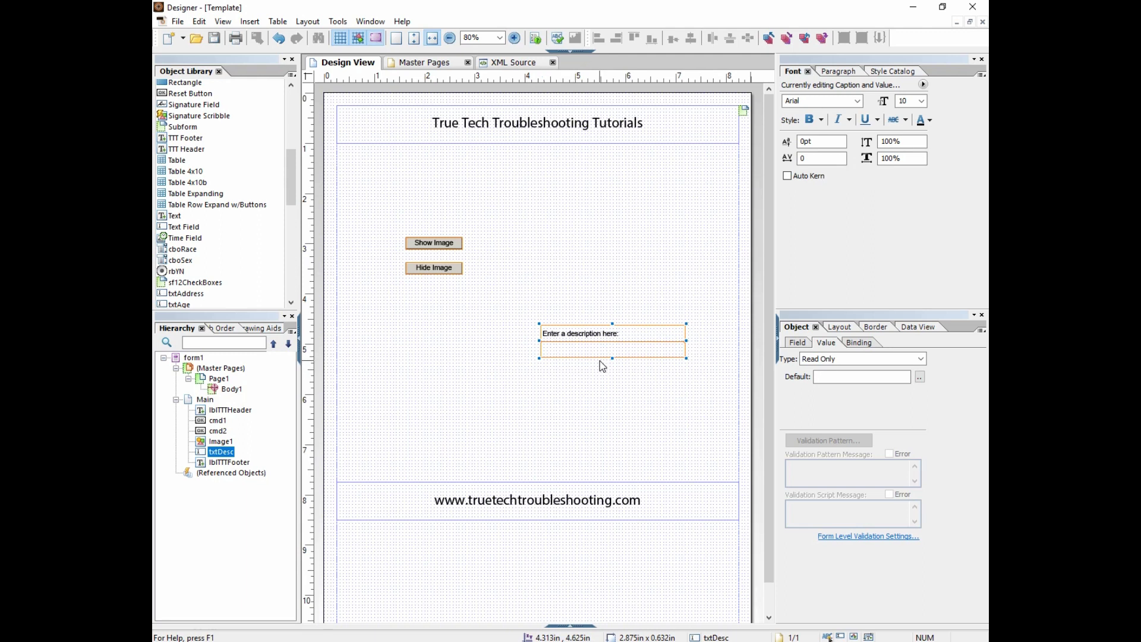
# - Create a new action in the Action Builder with the condition that the Show Image button, cmd1, is clicked
pyautogui.click(445, 245)
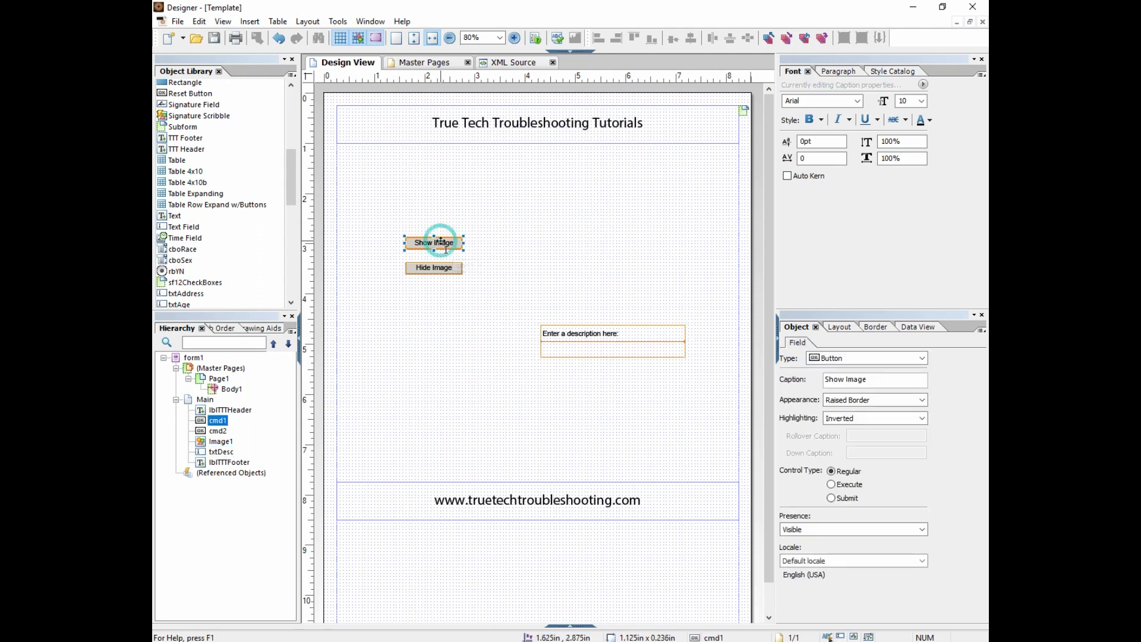
pyautogui.click(338, 22)
pyautogui.click(345, 37)
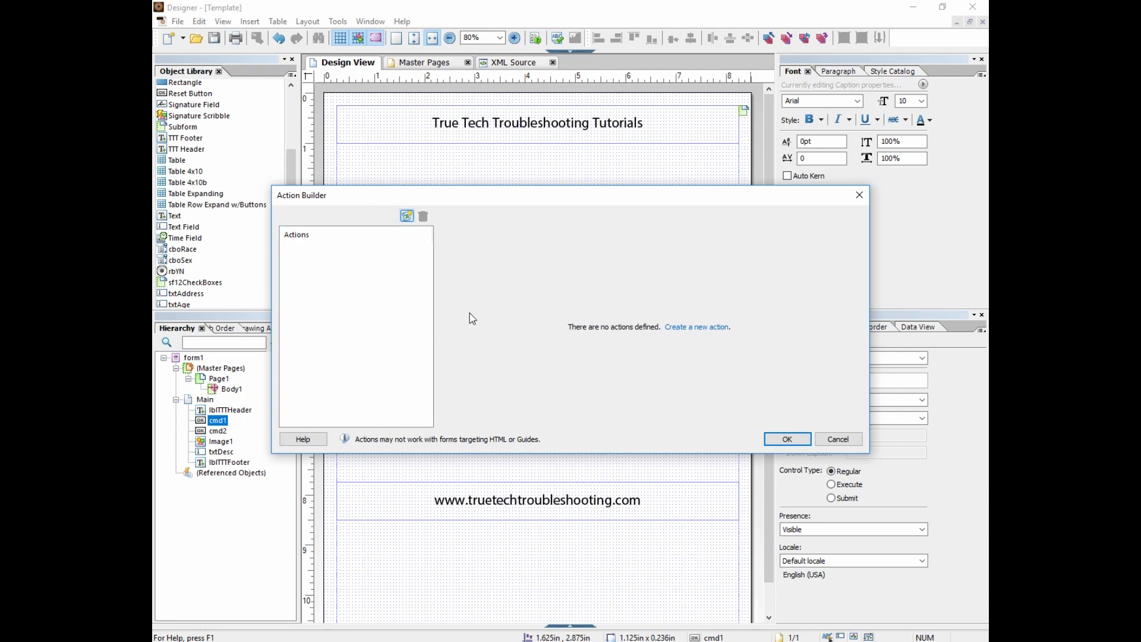
pyautogui.click(691, 328)
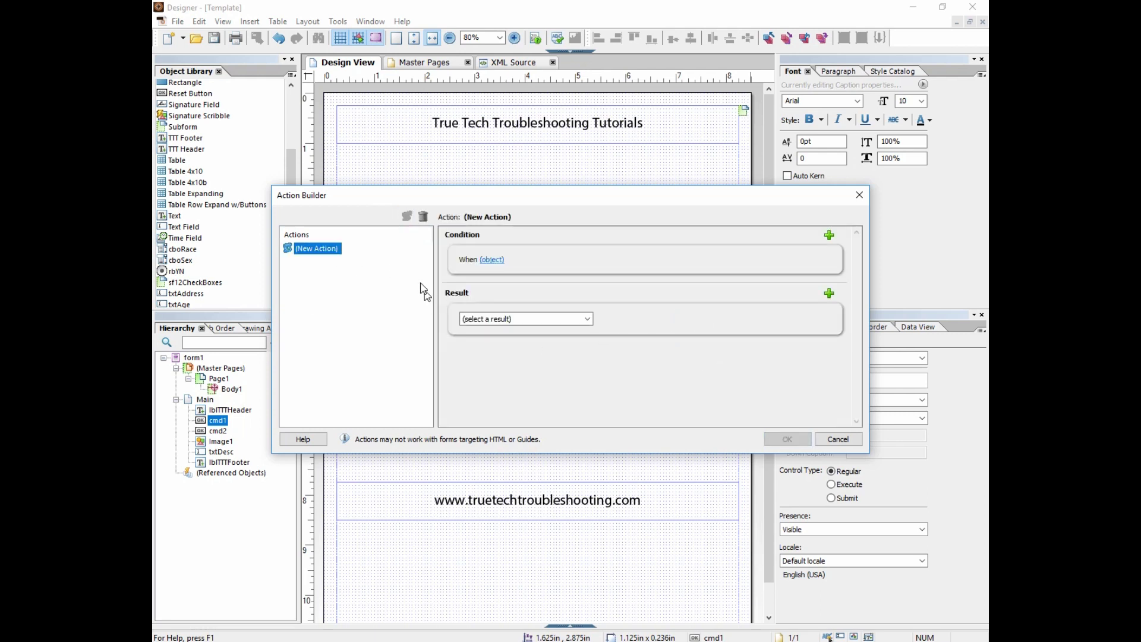
pyautogui.click(492, 262)
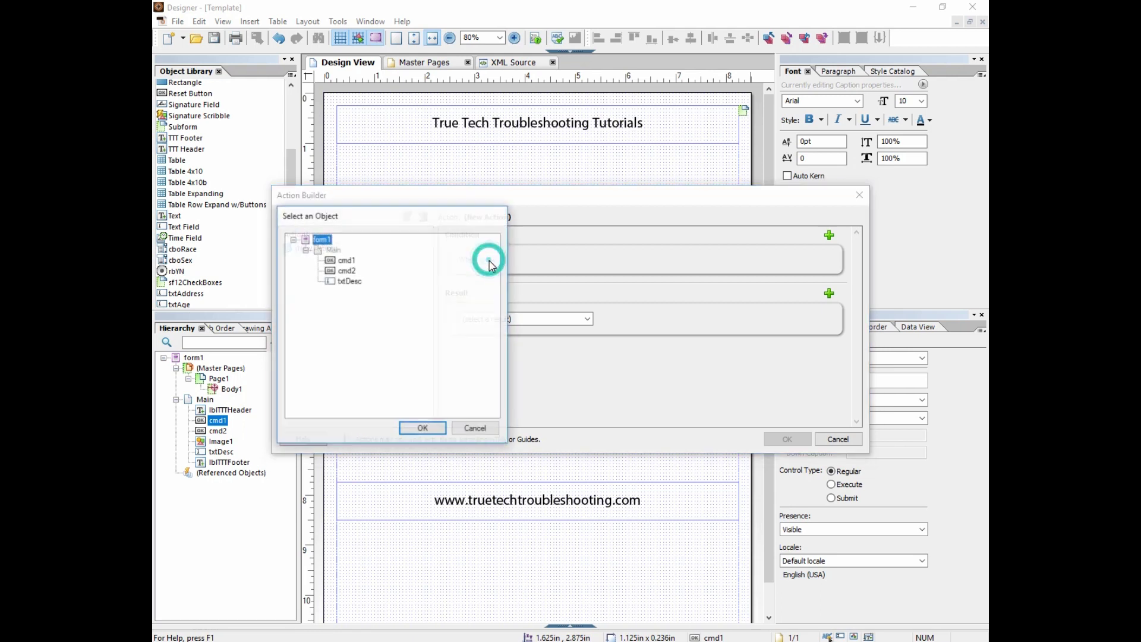
pyautogui.click(345, 262)
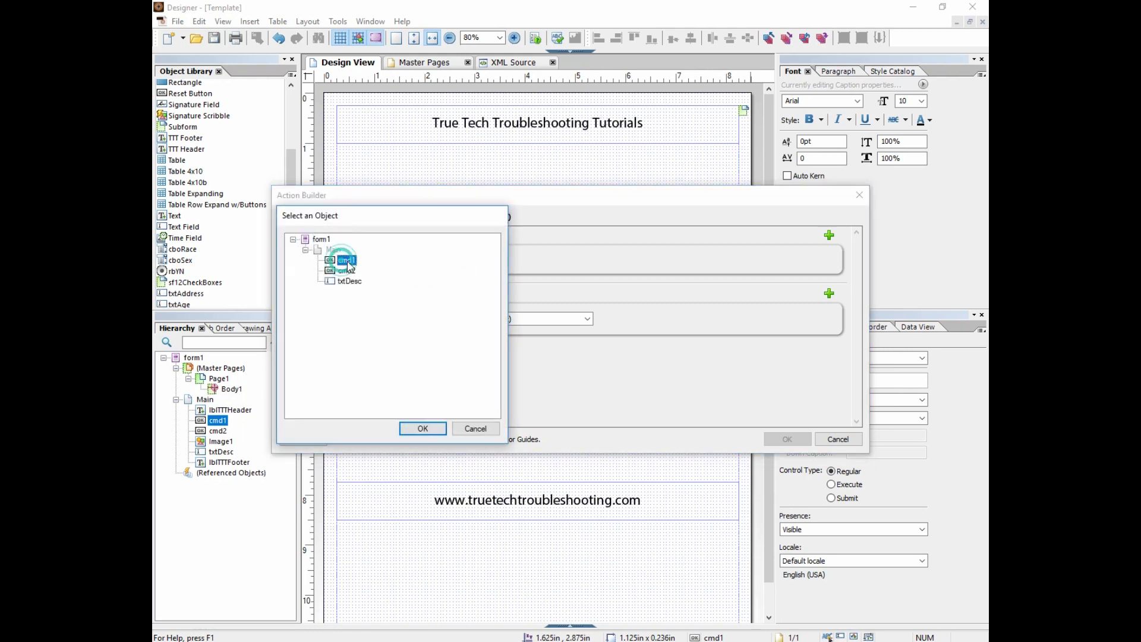
pyautogui.click(428, 430)
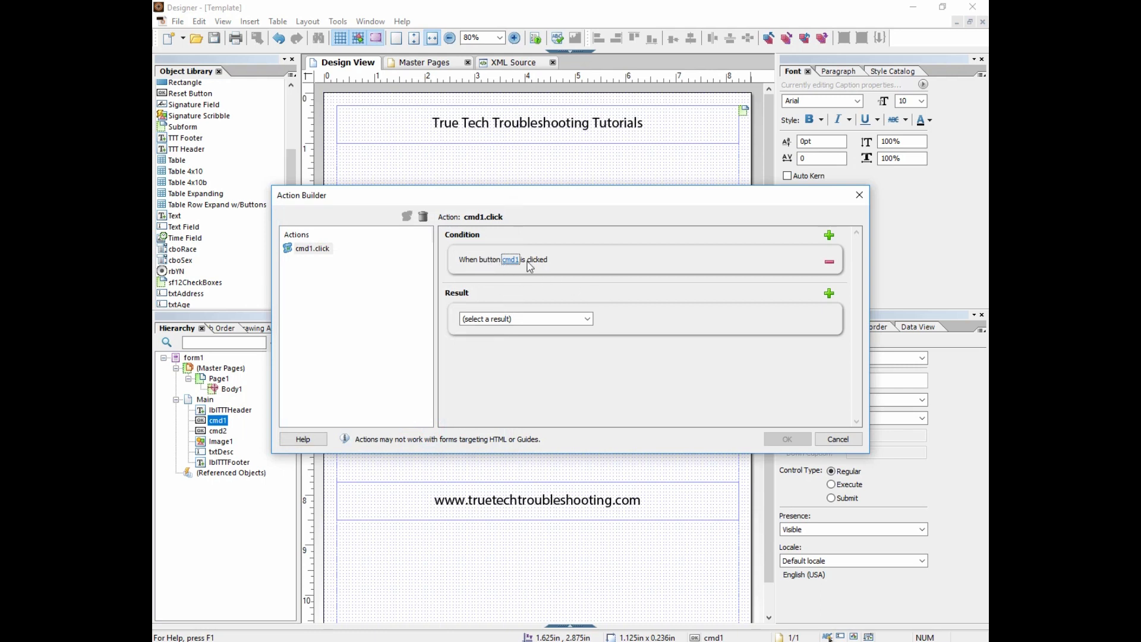
# - Give the cmd1 action a Show or Hide an Object result that makes Image1 visible, and accept the action
pyautogui.click(591, 325)
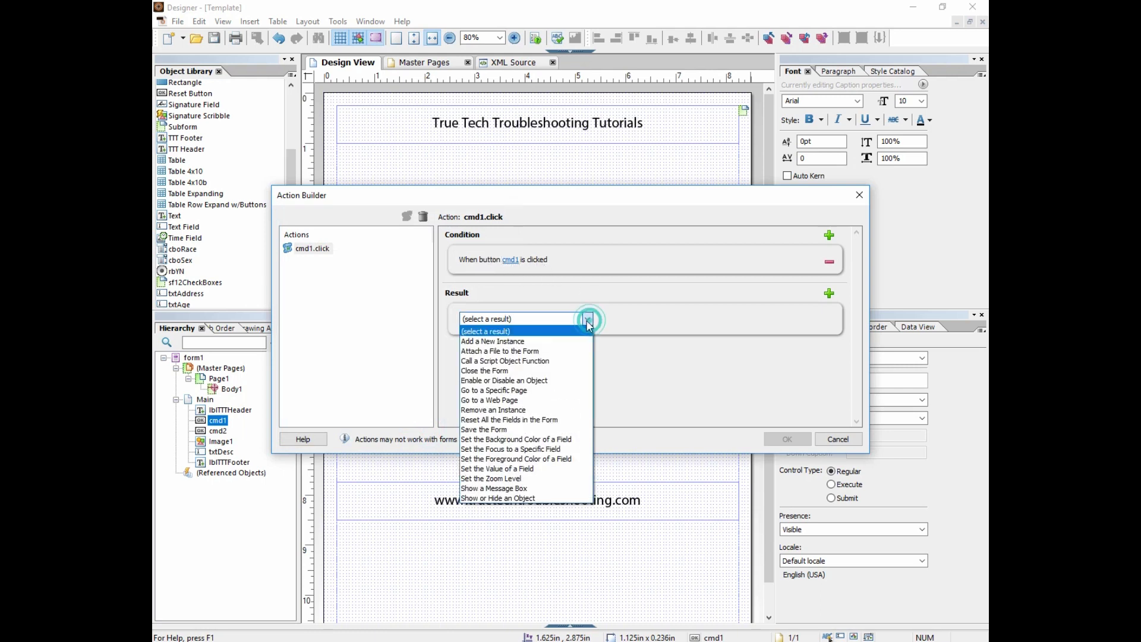
pyautogui.click(542, 500)
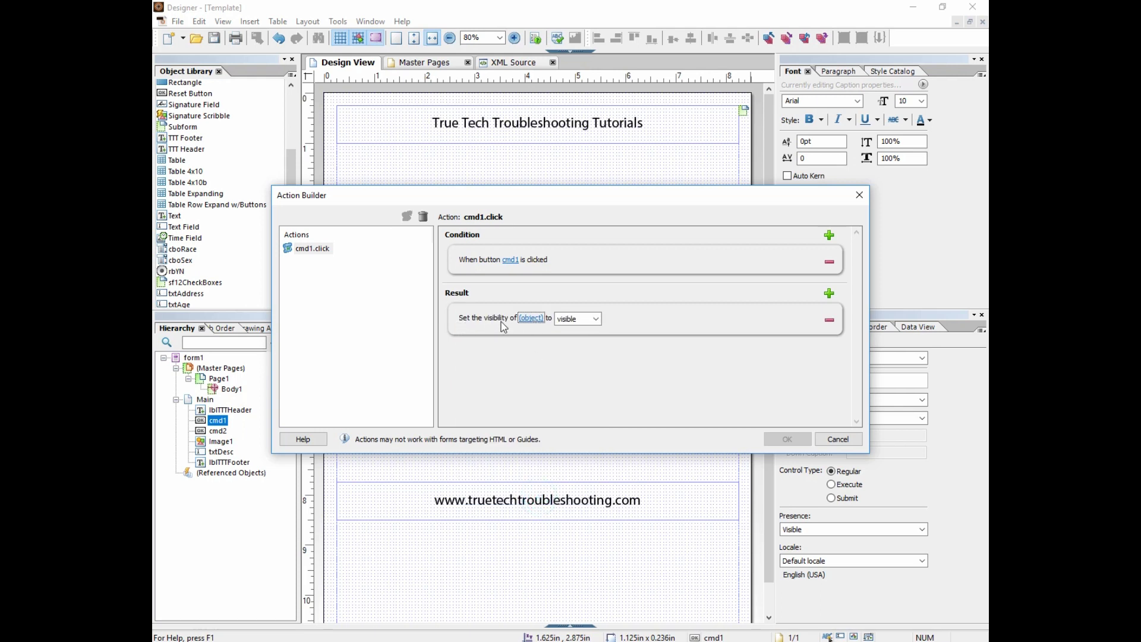
pyautogui.click(531, 318)
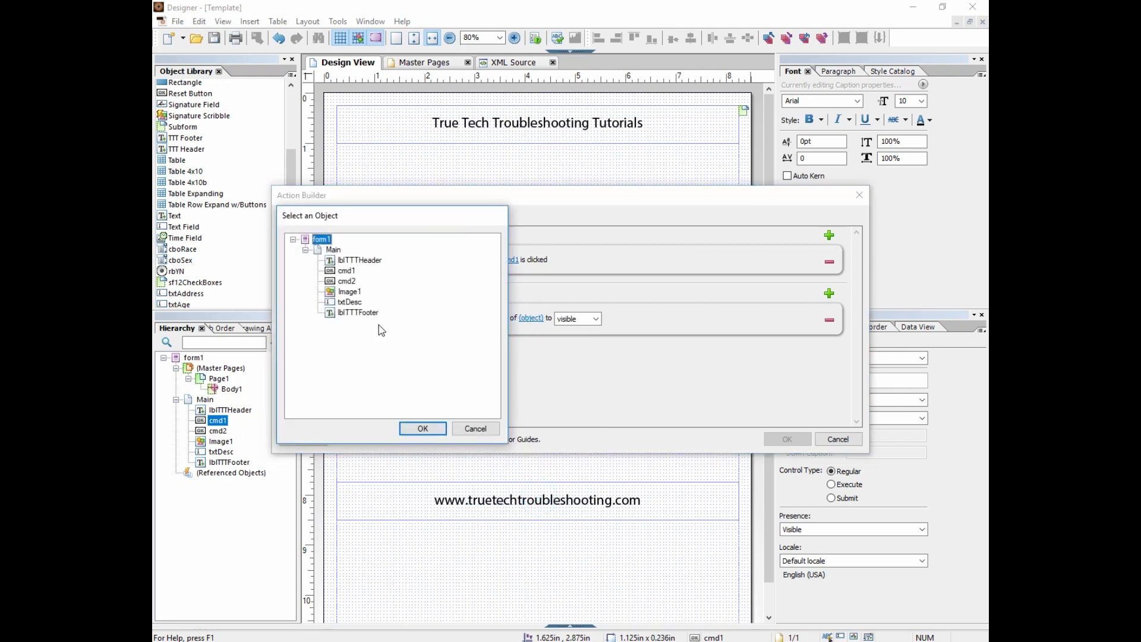
pyautogui.click(349, 292)
pyautogui.click(423, 429)
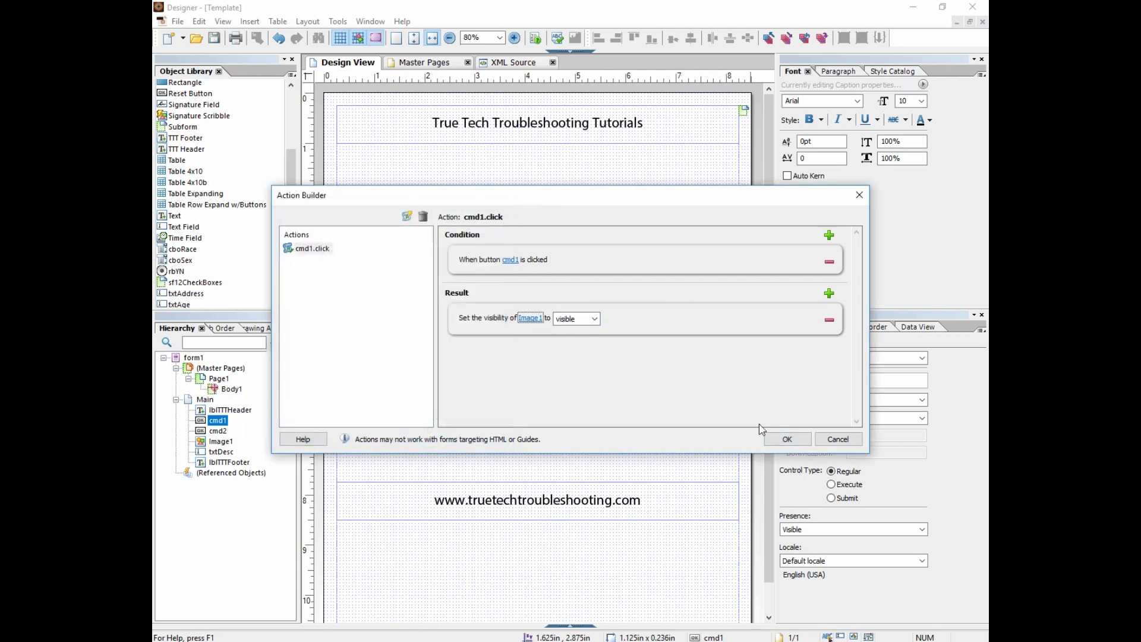
pyautogui.click(788, 439)
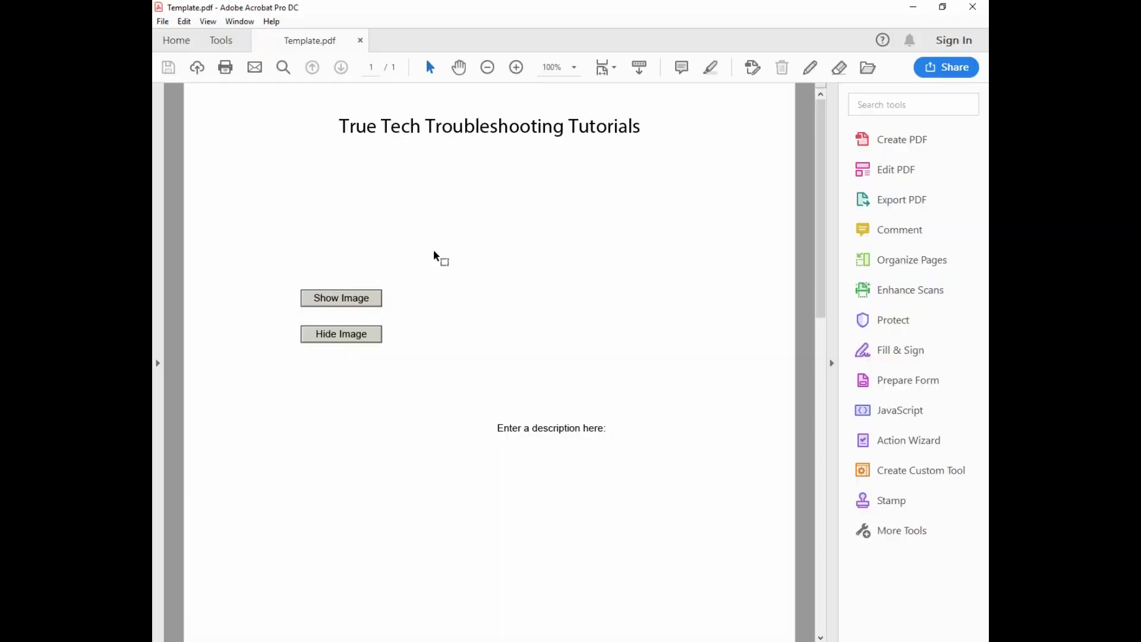
# - Test the Show Image button, the Hide Image button and the description field in the PDF, and close it
pyautogui.click(341, 297)
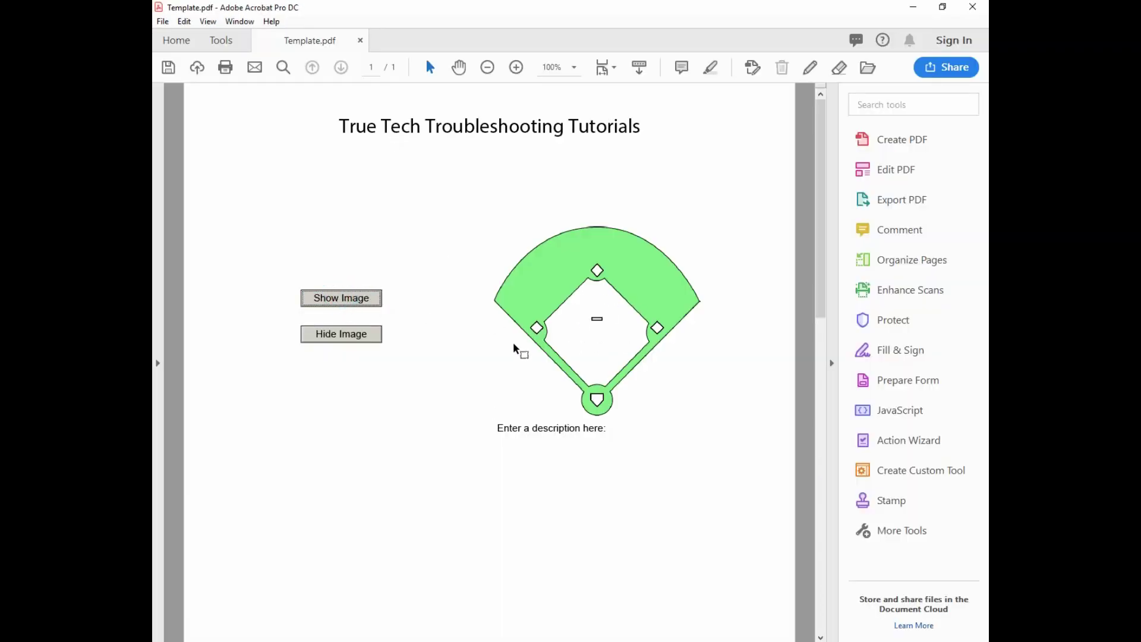
pyautogui.click(334, 334)
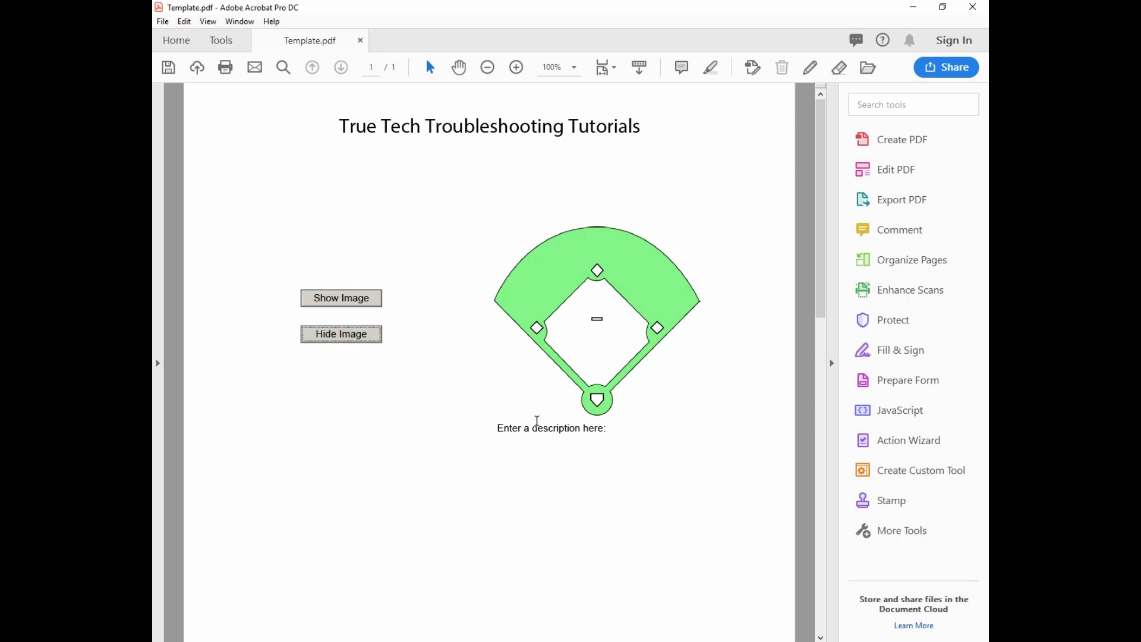
pyautogui.click(534, 439)
pyautogui.click(543, 436)
pyautogui.click(973, 6)
pyautogui.click(634, 354)
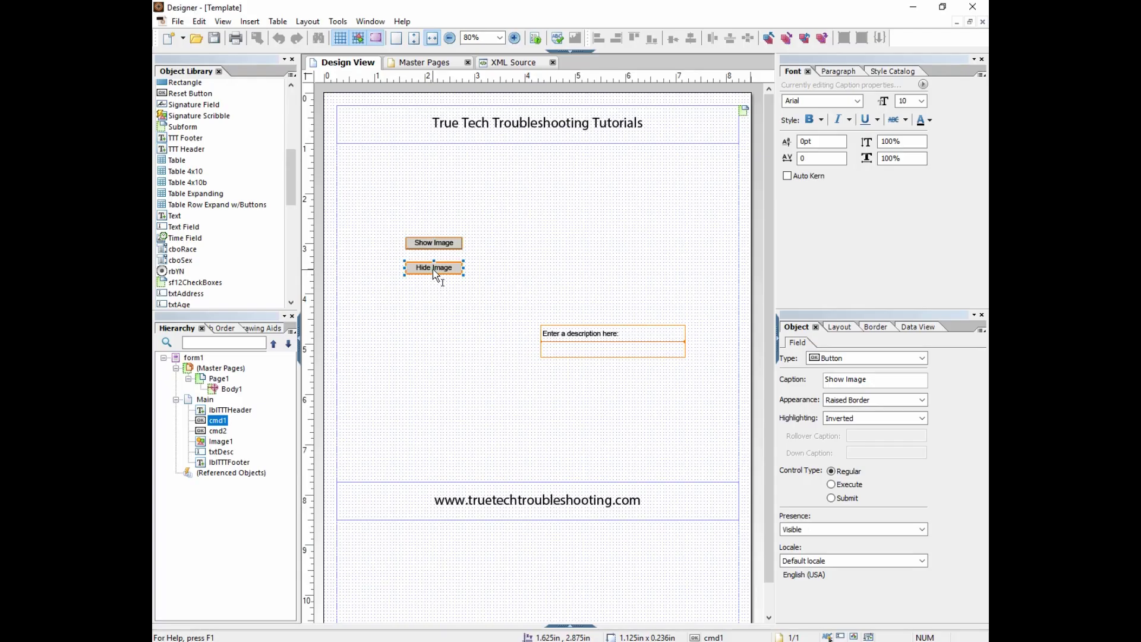
# - Create a new action in the Action Builder with the condition that the Hide Image button, cmd2, is clicked
pyautogui.click(337, 22)
pyautogui.click(353, 41)
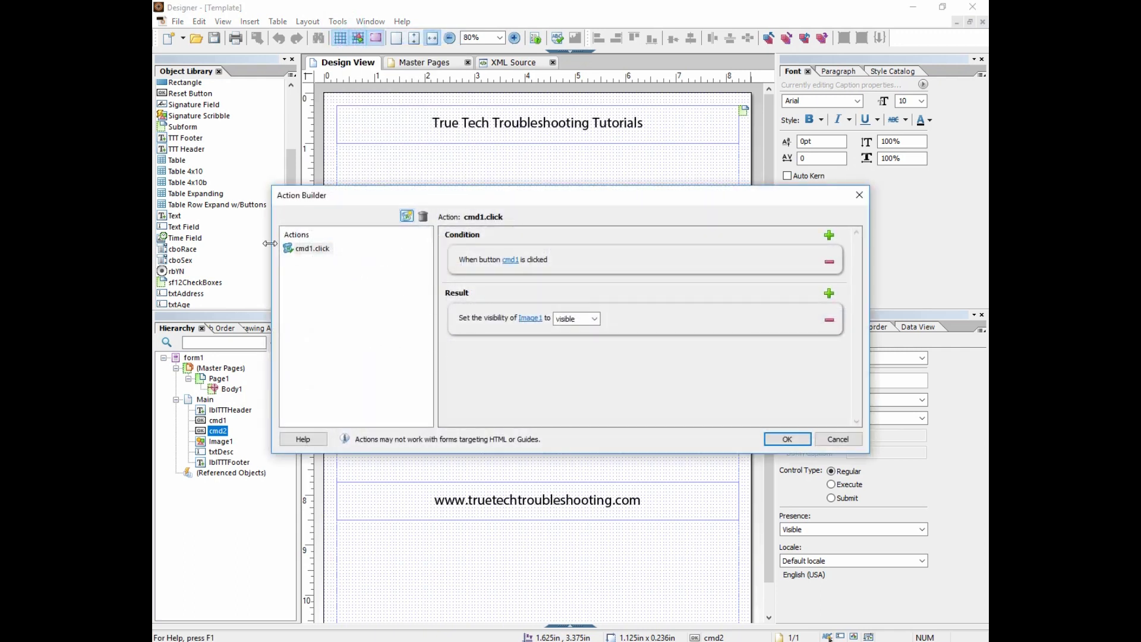
pyautogui.click(408, 217)
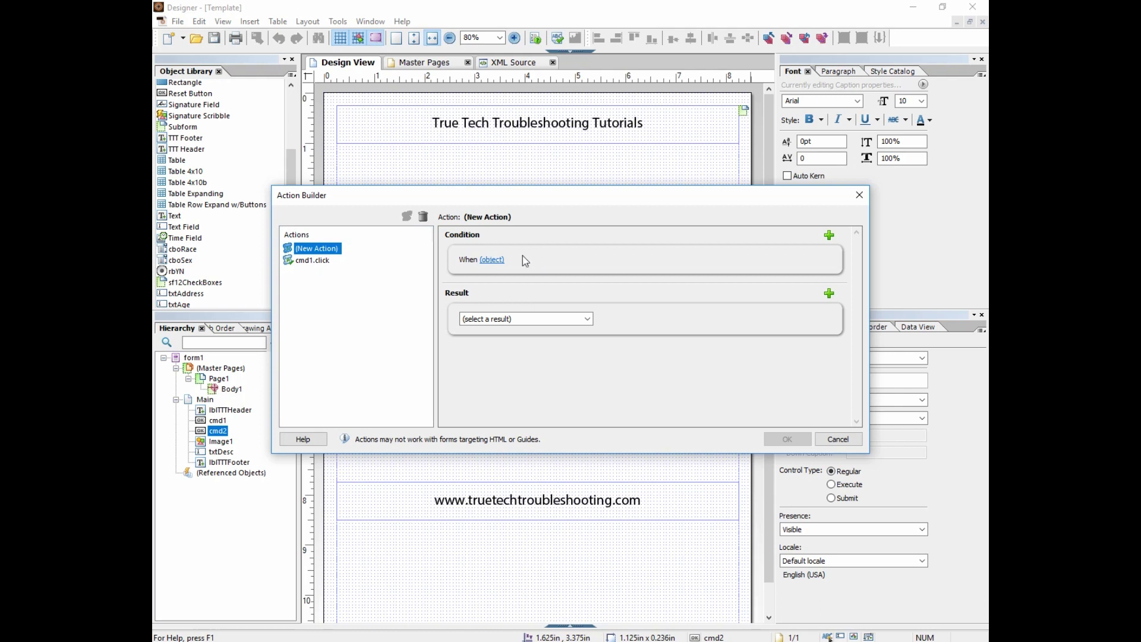
pyautogui.click(493, 260)
pyautogui.click(347, 271)
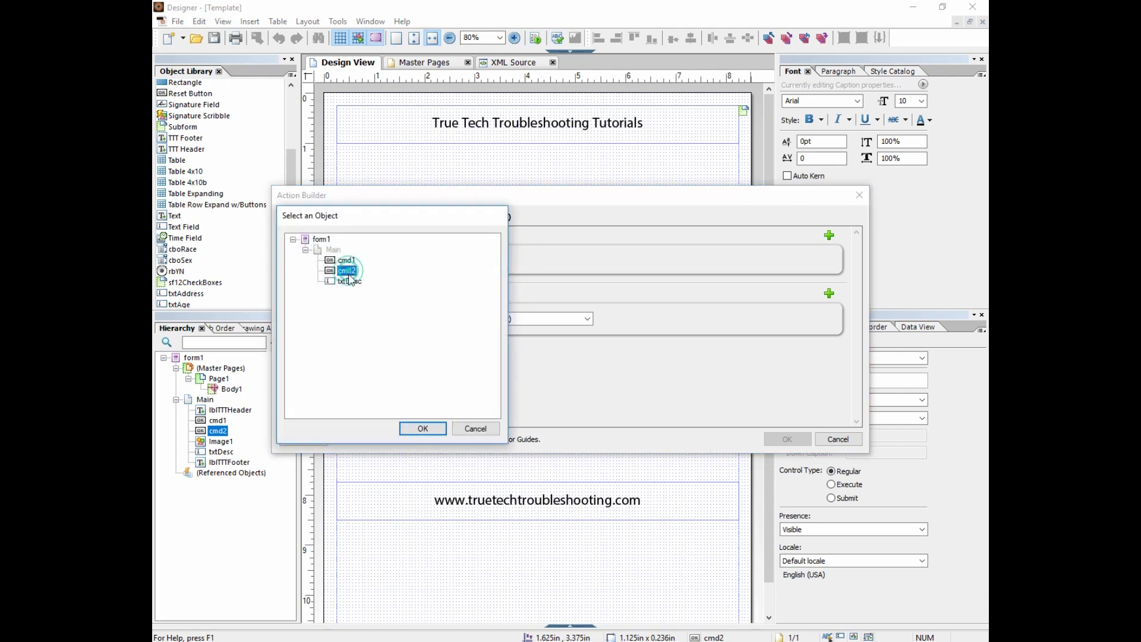
pyautogui.click(423, 429)
# - Give the cmd2 action a Show or Hide an Object result that sets Image1 to hidden, and accept the action
pyautogui.click(571, 319)
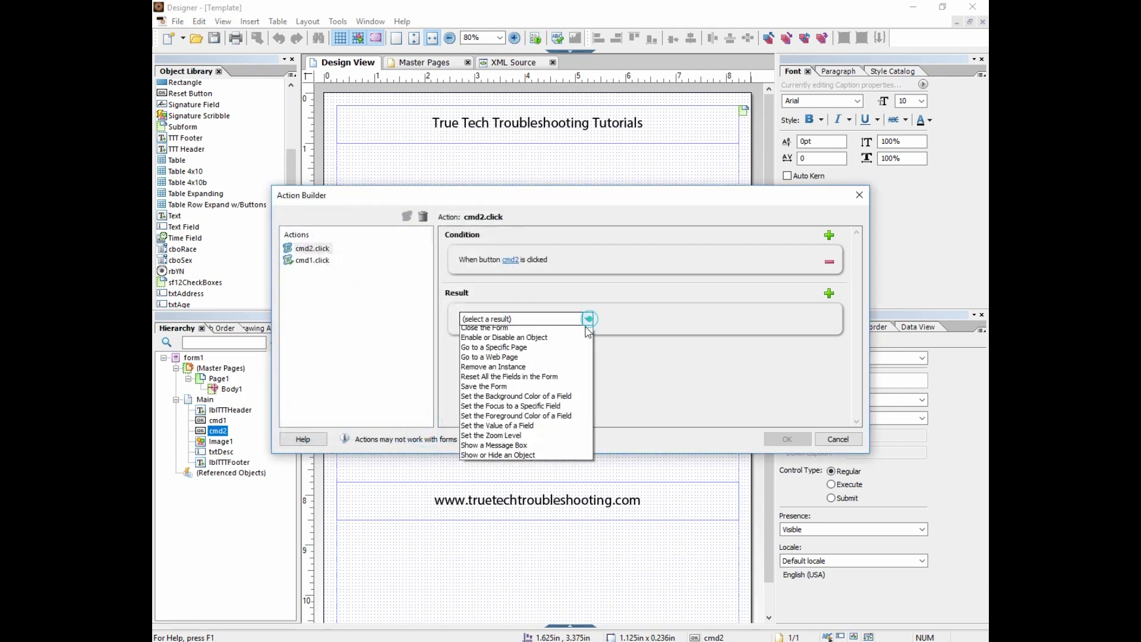
pyautogui.click(525, 499)
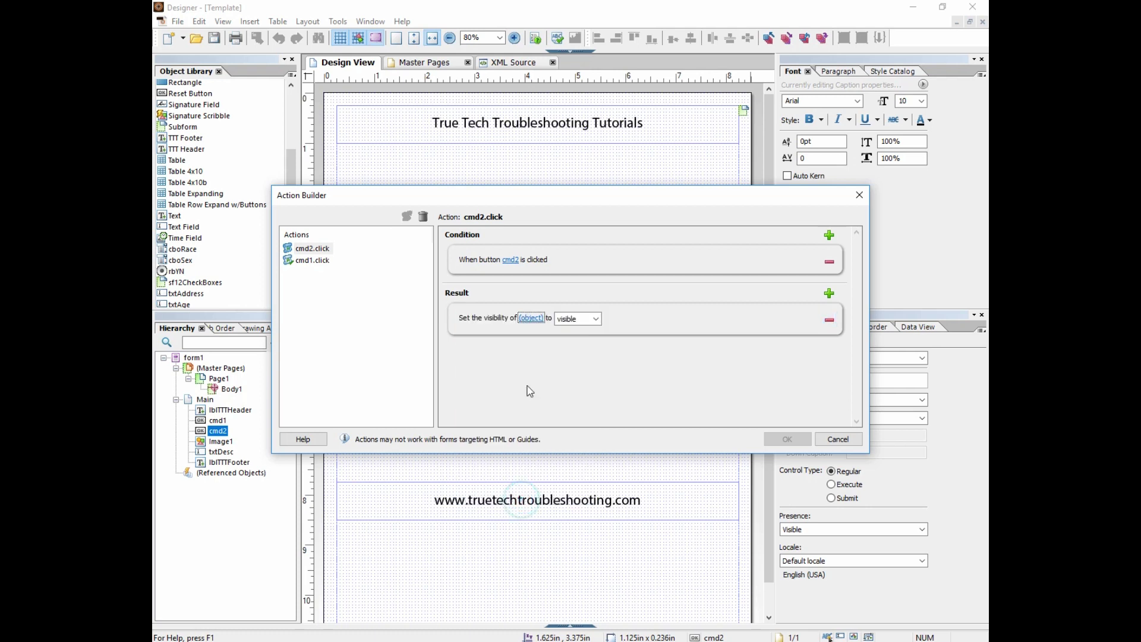
pyautogui.click(532, 320)
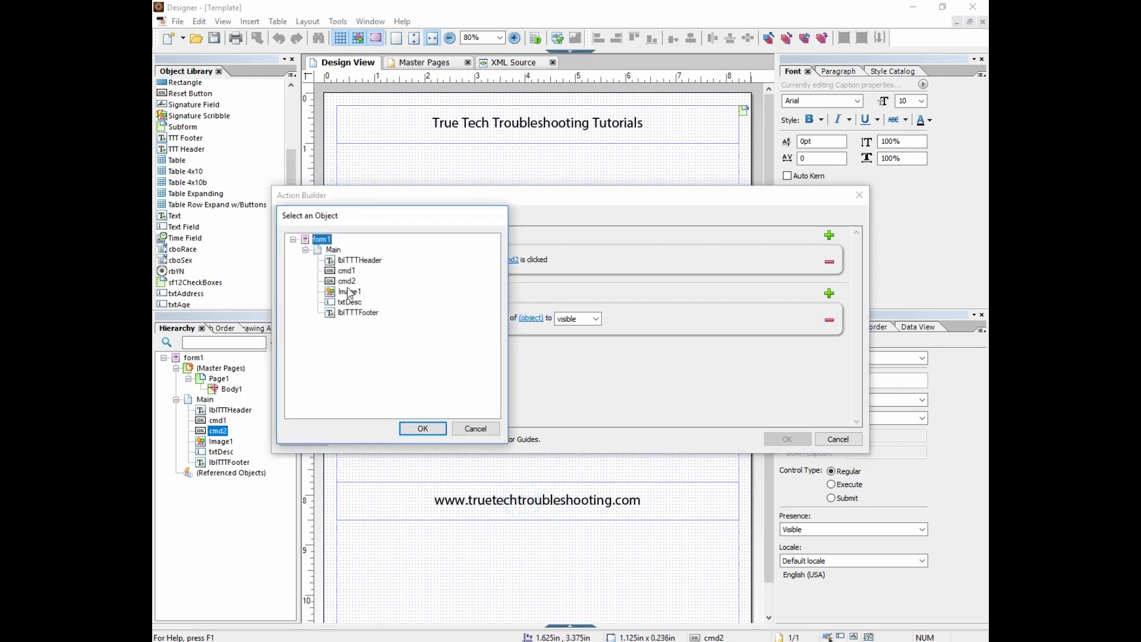
pyautogui.click(350, 292)
pyautogui.click(423, 429)
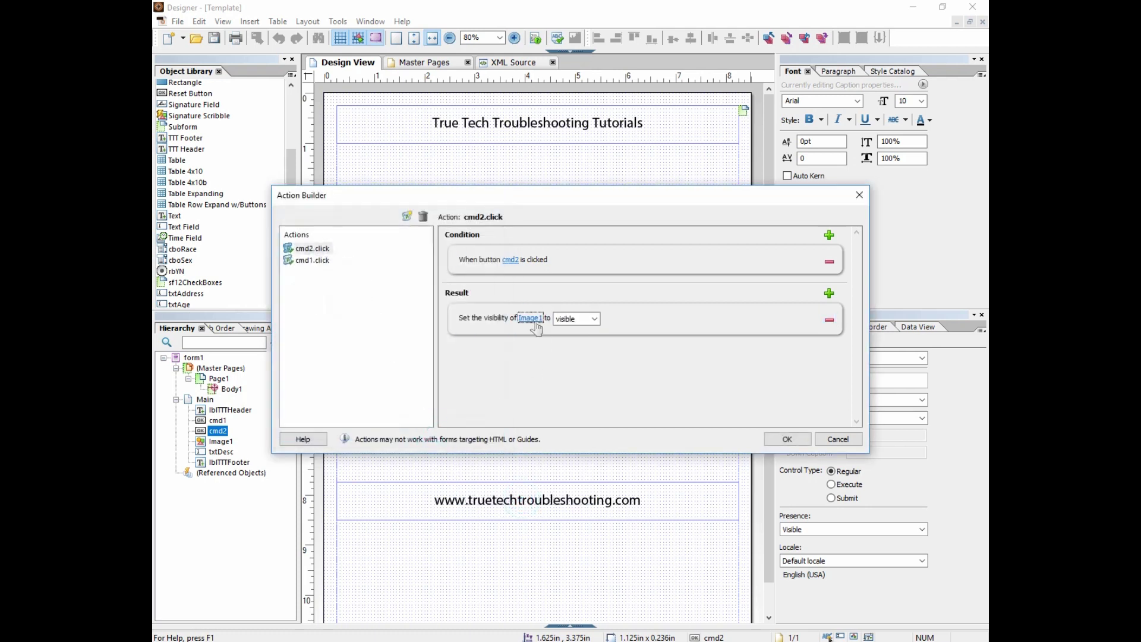
pyautogui.click(583, 323)
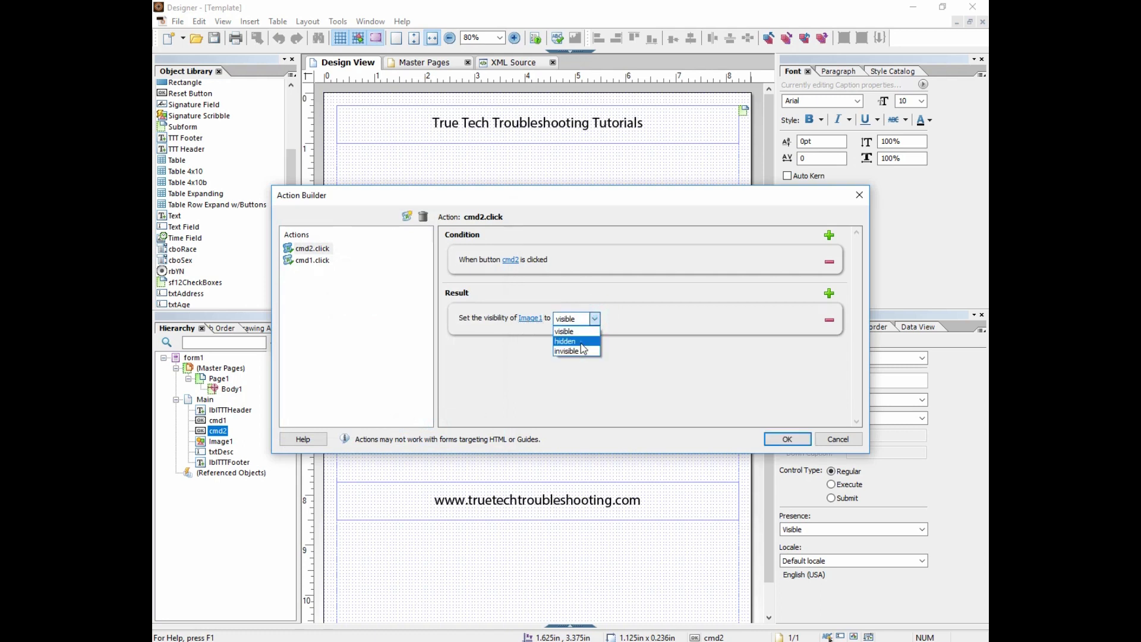
pyautogui.click(580, 351)
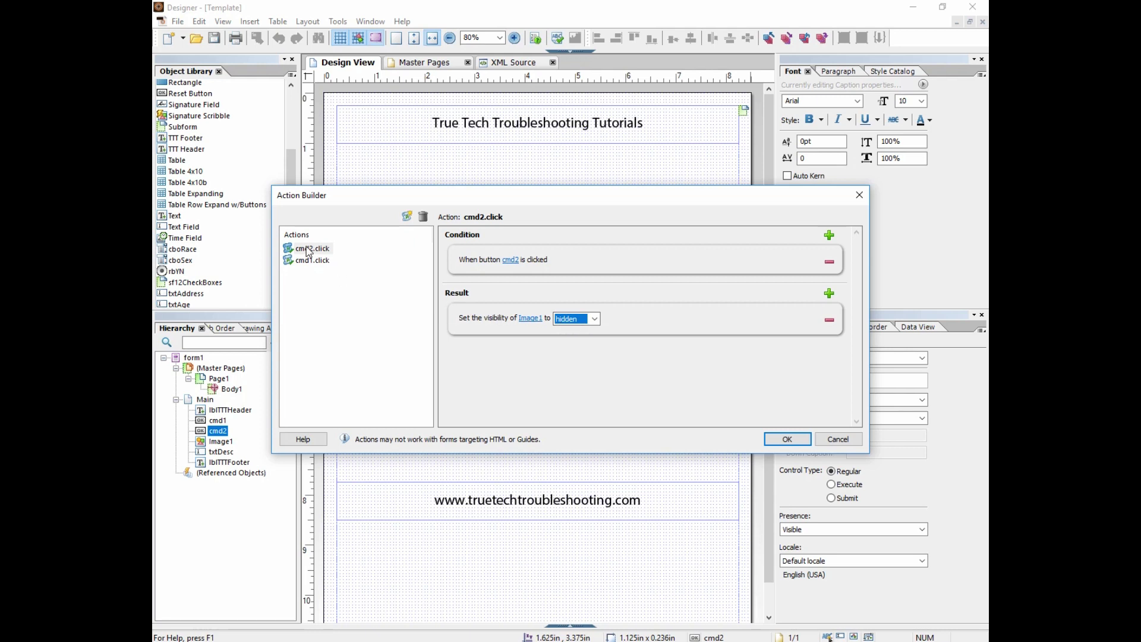
pyautogui.click(789, 439)
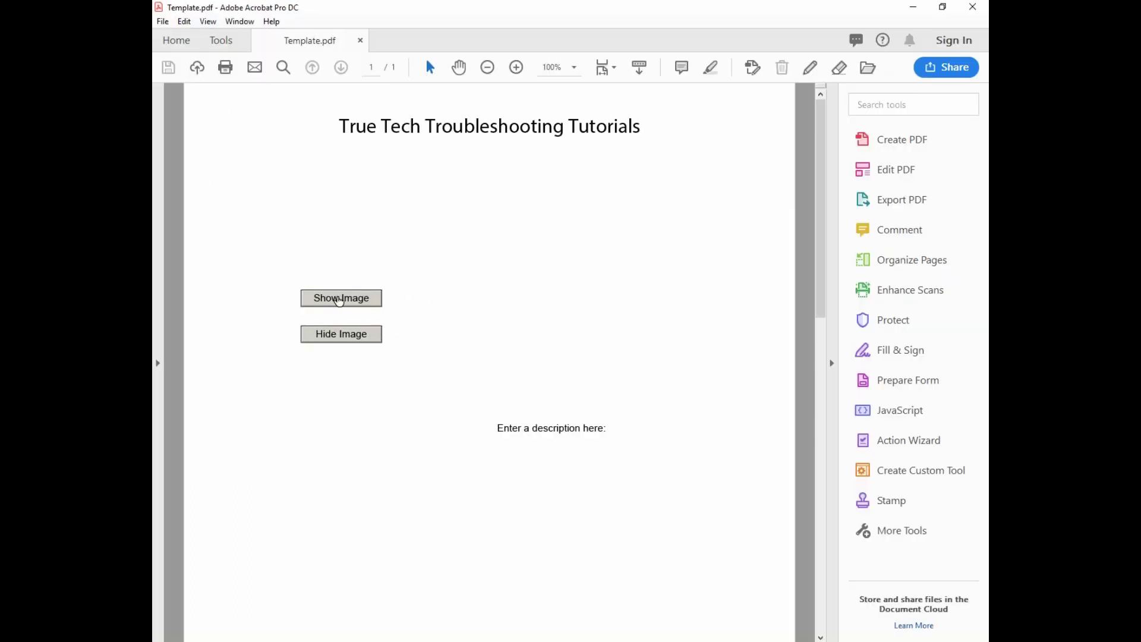
# - Test the Show Image and Hide Image buttons in the PDF by alternating between them several times
pyautogui.click(332, 297)
pyautogui.click(356, 340)
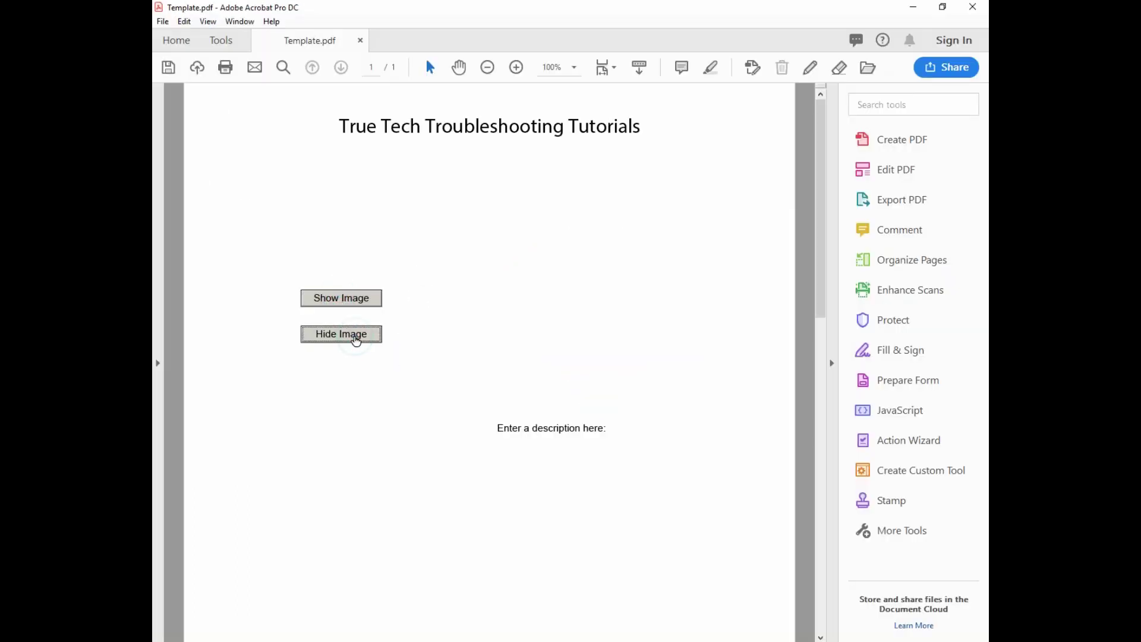
pyautogui.click(349, 310)
pyautogui.click(350, 339)
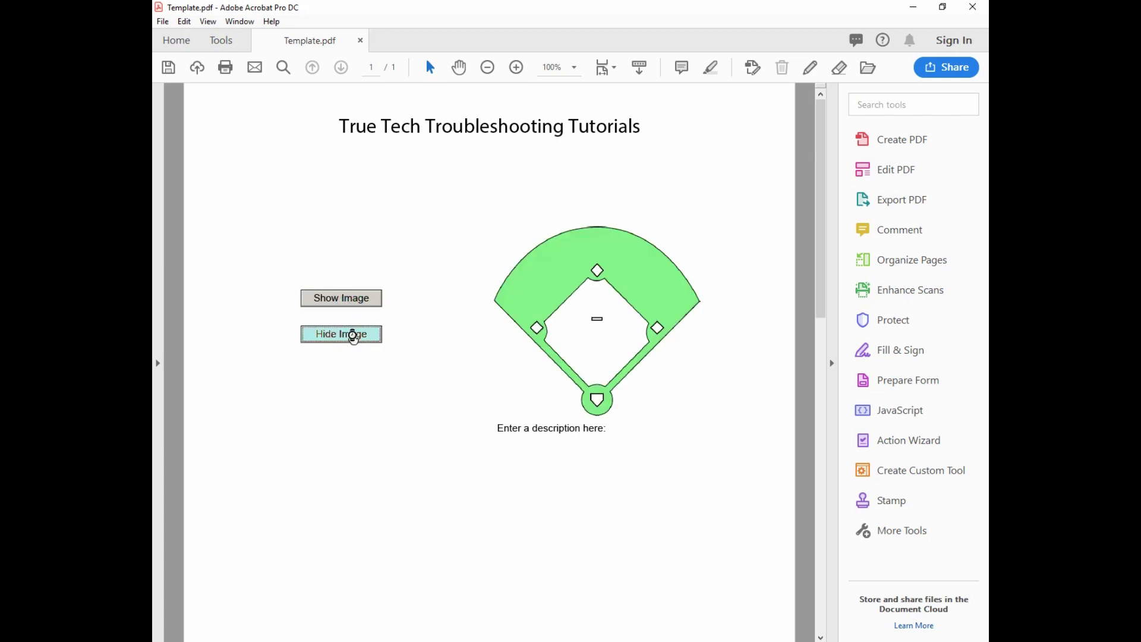
pyautogui.click(337, 299)
pyautogui.click(348, 340)
pyautogui.click(333, 300)
pyautogui.click(345, 337)
pyautogui.click(328, 299)
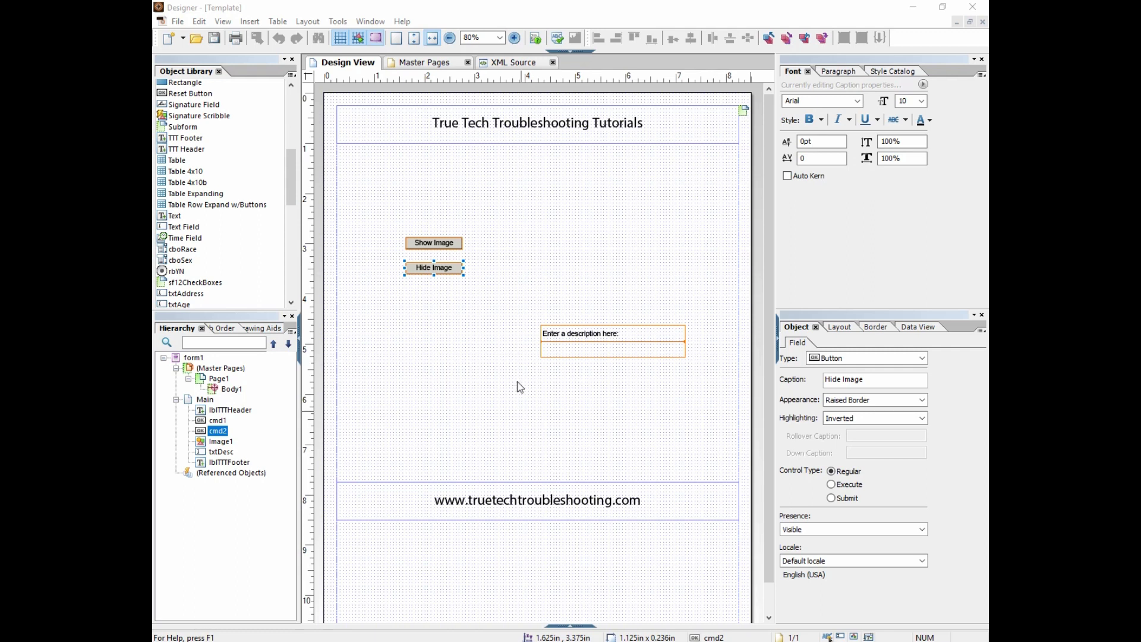
# - Add a second result of type Enable or Disable an Object to the cmd1.click action in the Action Builder
pyautogui.click(596, 346)
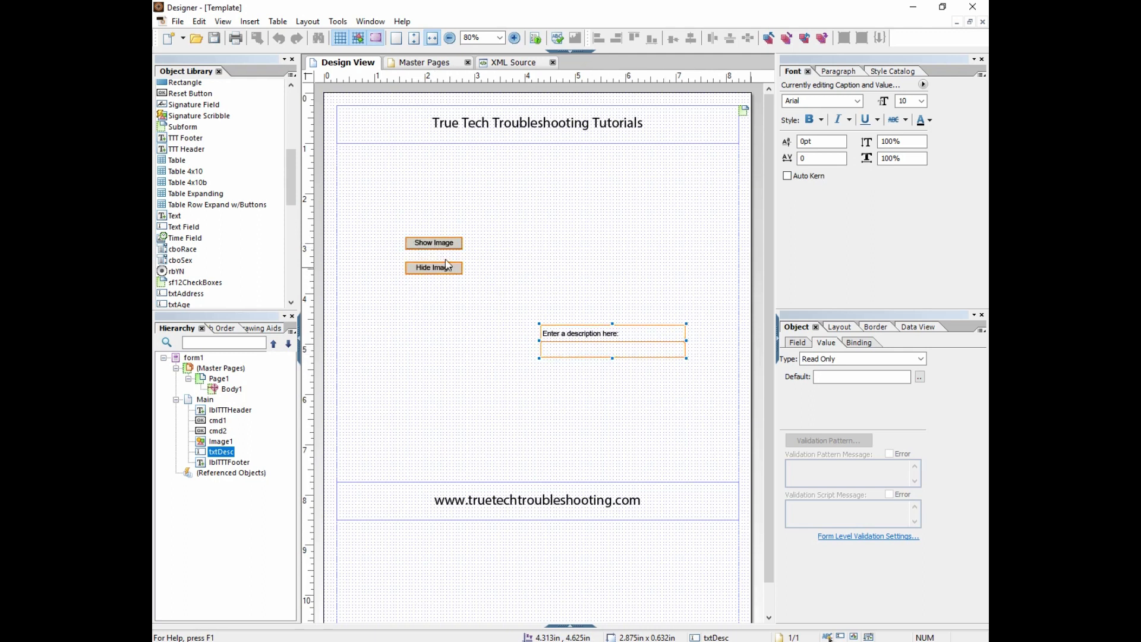
pyautogui.click(437, 245)
pyautogui.click(338, 21)
pyautogui.click(351, 36)
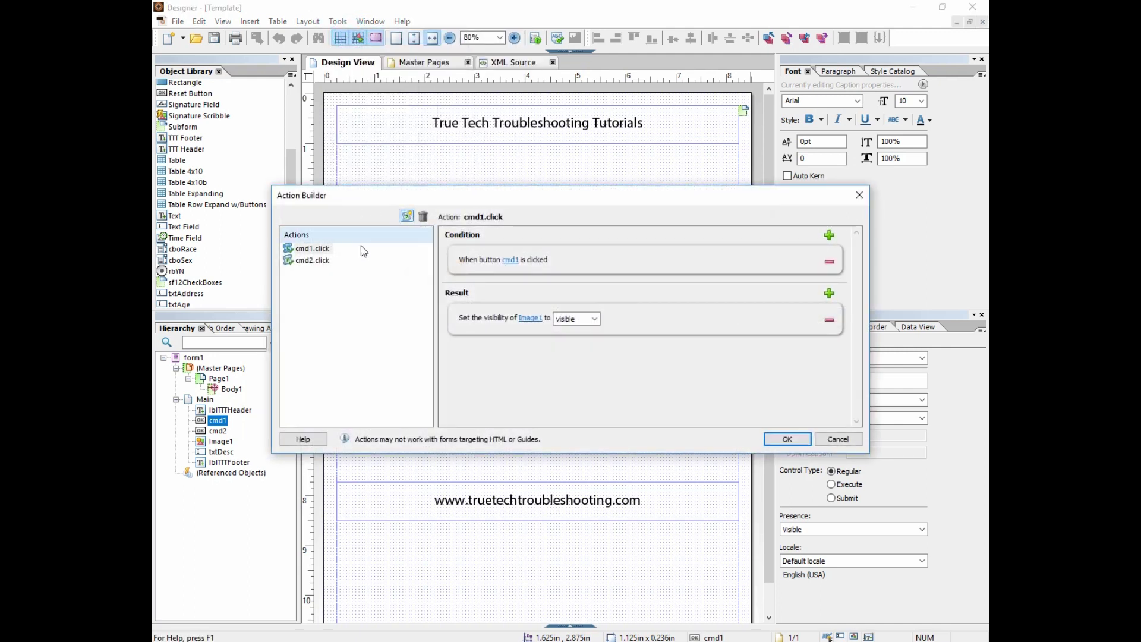
pyautogui.click(315, 249)
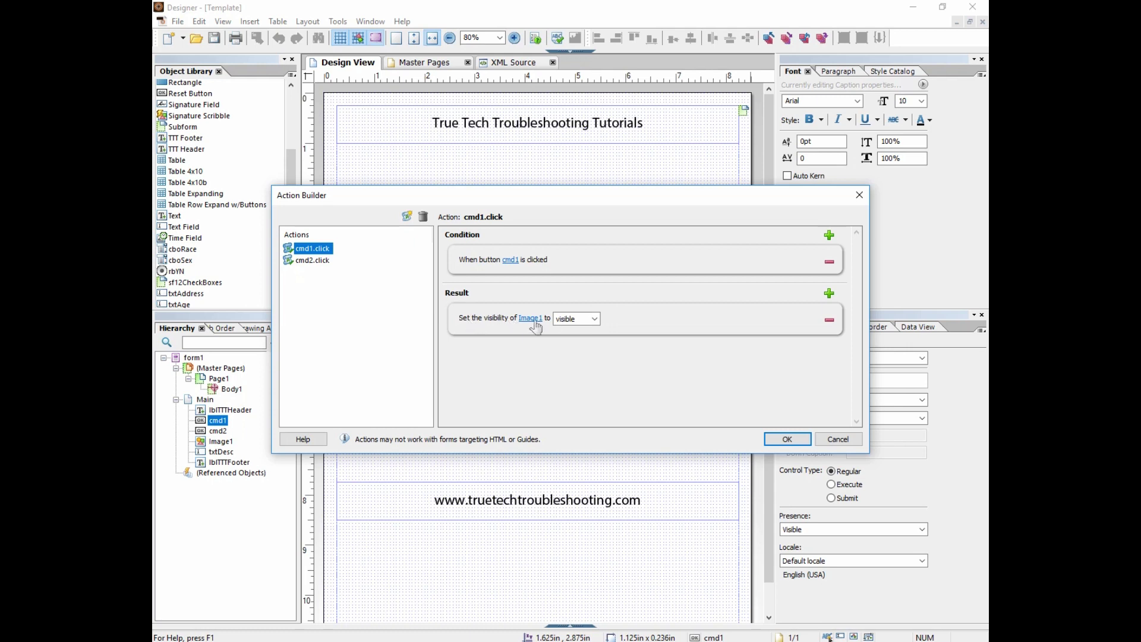
pyautogui.click(830, 294)
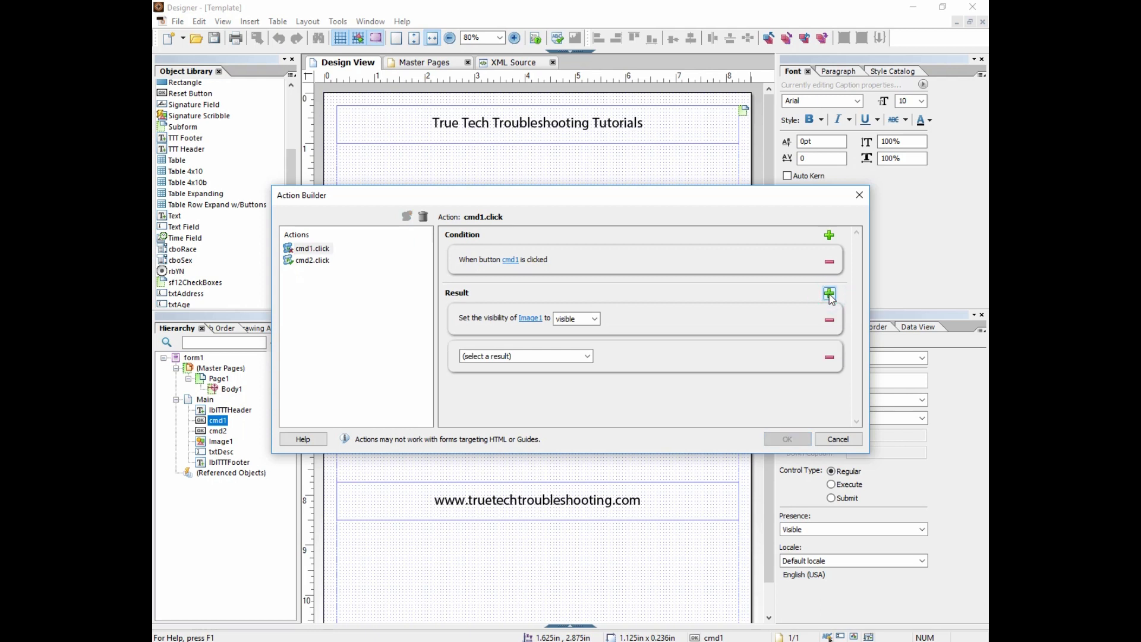
pyautogui.click(589, 356)
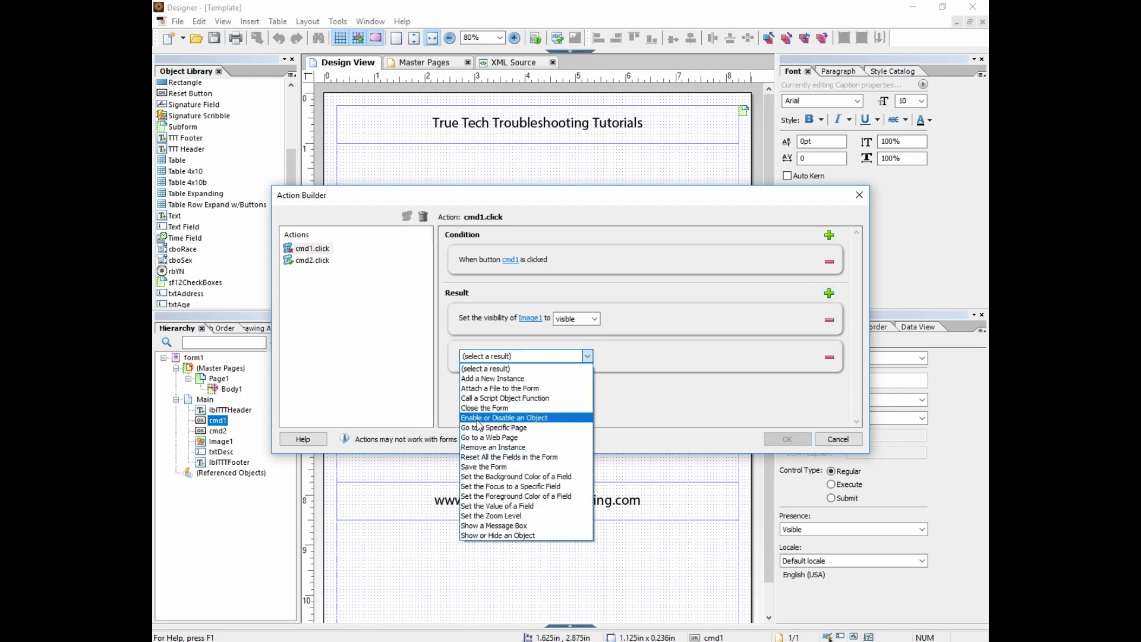
pyautogui.click(532, 423)
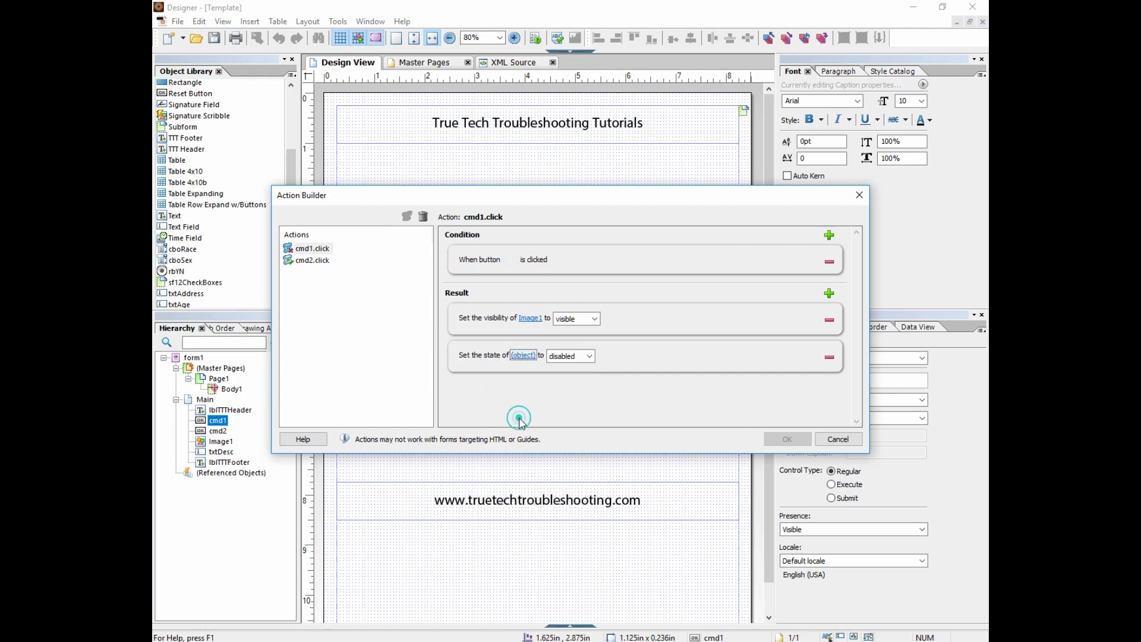
# - Assign txtDesc to the new cmd1 result and set its state to enabled
pyautogui.click(524, 356)
pyautogui.click(351, 281)
pyautogui.click(423, 429)
pyautogui.click(589, 356)
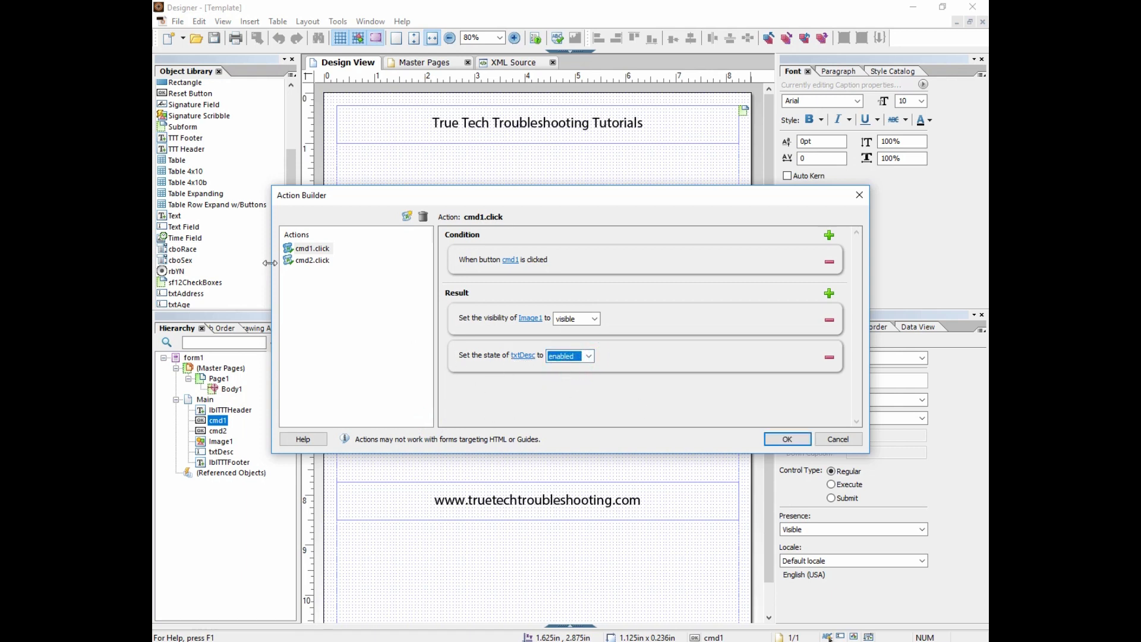
# - Add an Enable or Disable an Object result to the cmd2.click action that sets txtDesc to disabled, and accept the actions
pyautogui.click(305, 262)
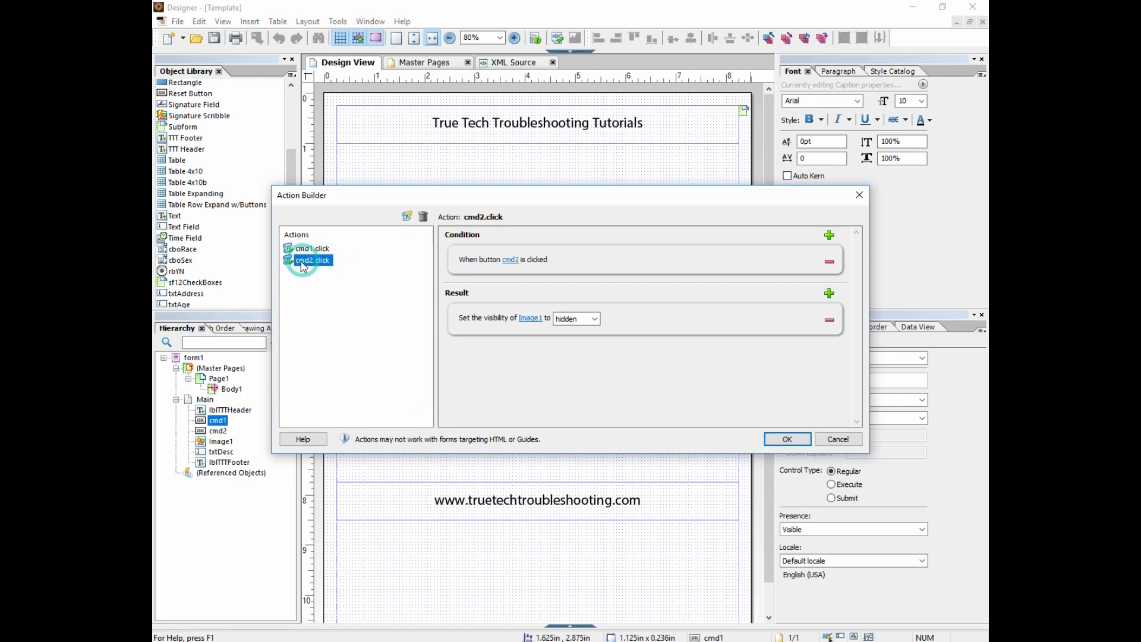
pyautogui.click(829, 293)
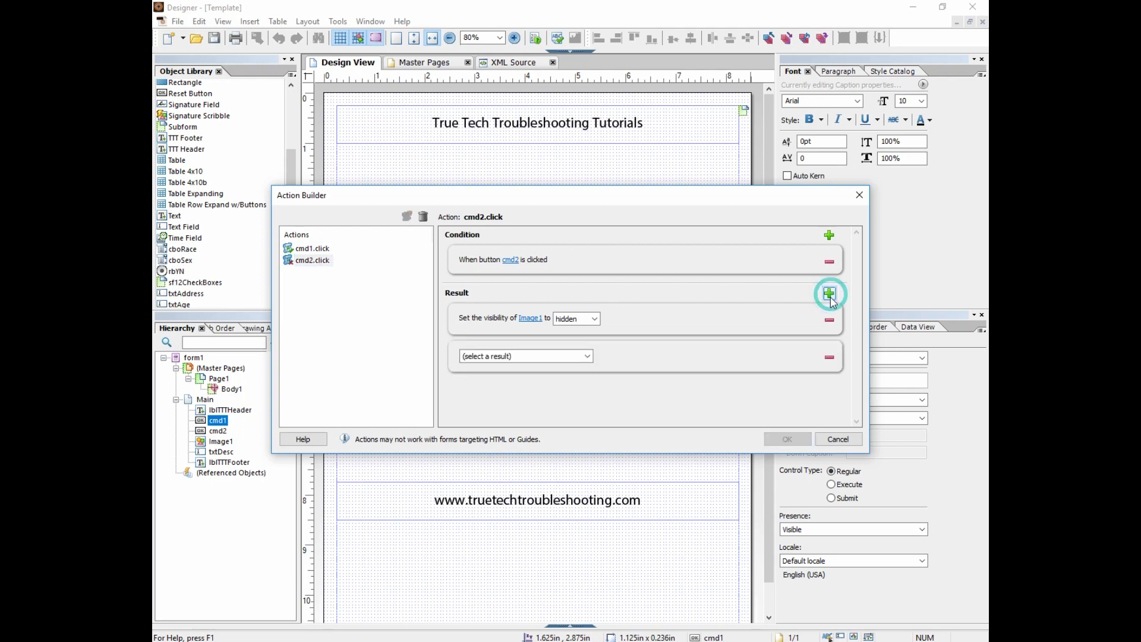
pyautogui.click(590, 357)
pyautogui.scroll(1, 524, 416)
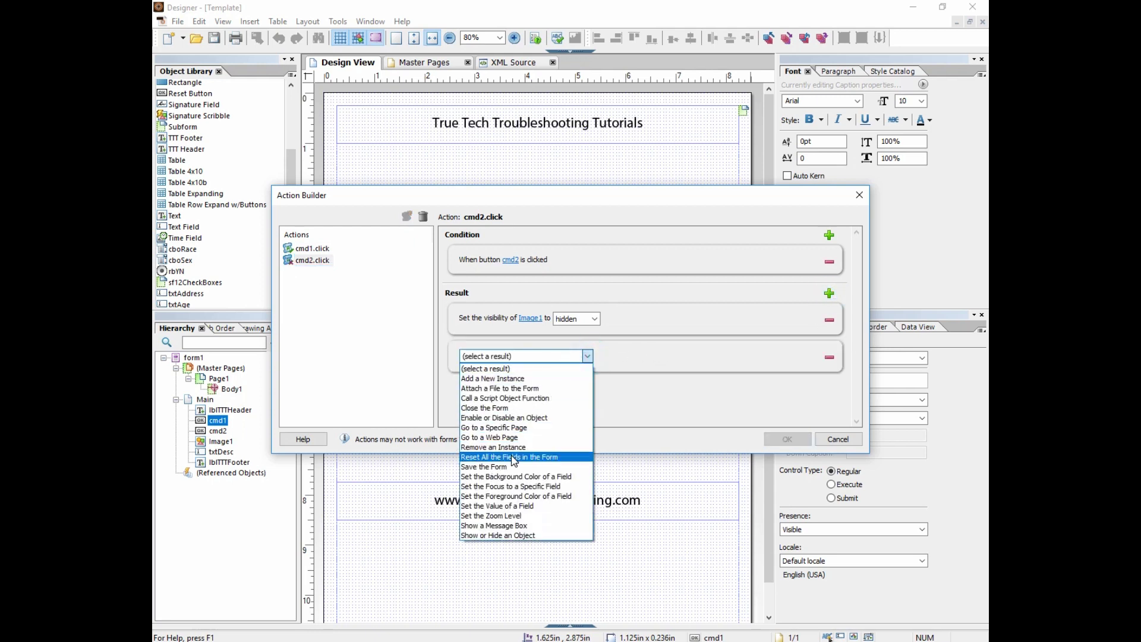
pyautogui.click(504, 420)
pyautogui.click(523, 356)
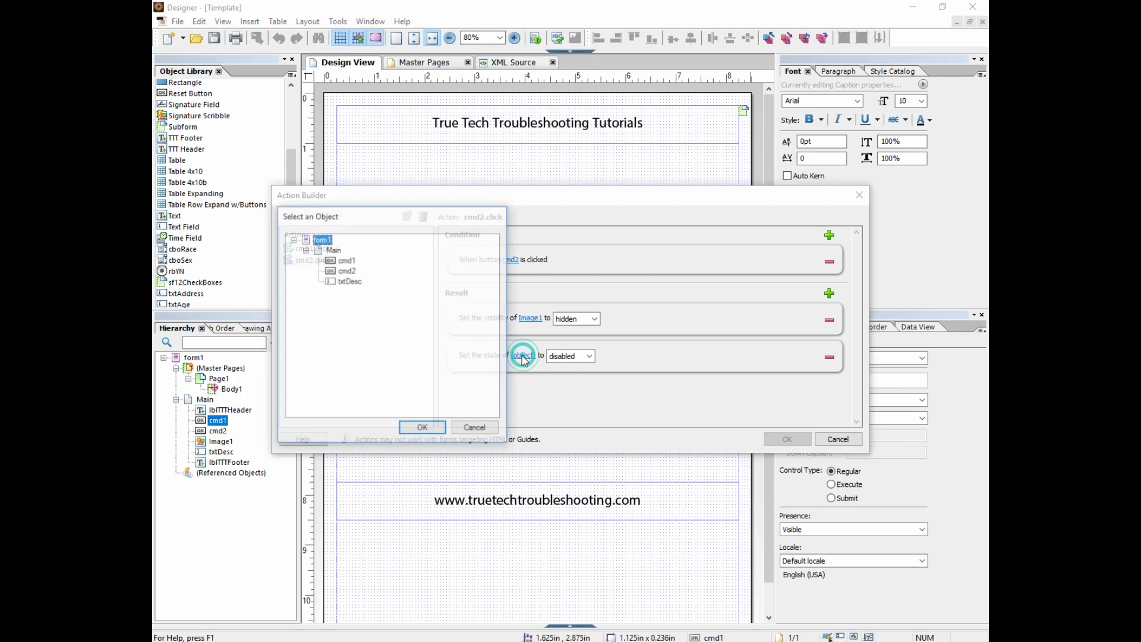
pyautogui.click(349, 282)
pyautogui.click(426, 428)
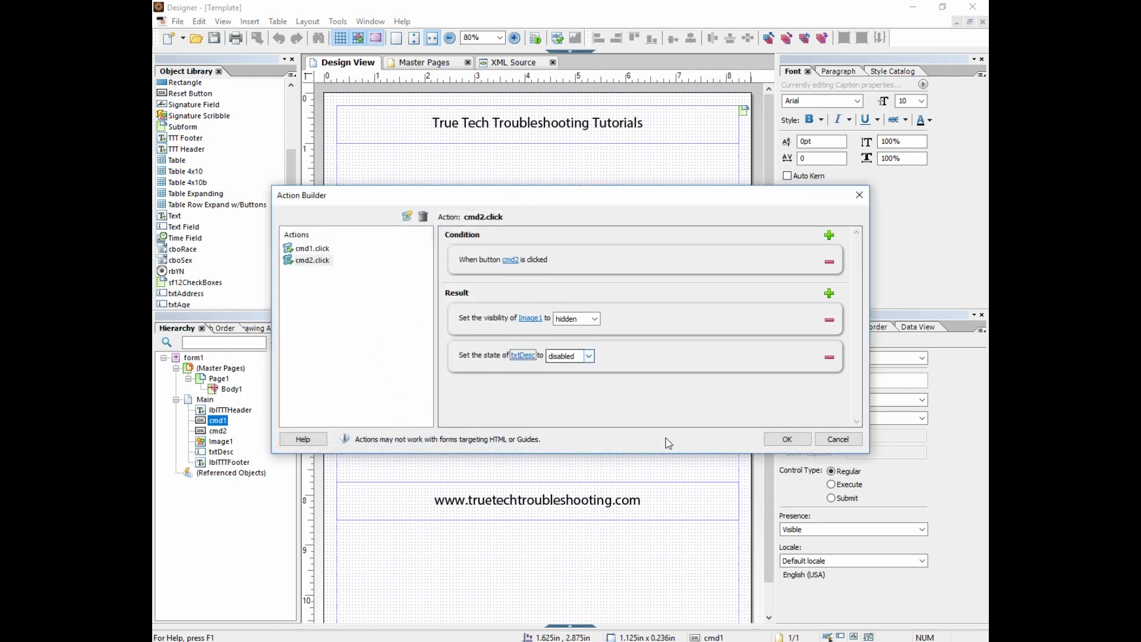
pyautogui.click(788, 439)
# - Review the results of the cmd1.click and cmd2.click actions in the Action Builder, and close it
pyautogui.click(338, 21)
pyautogui.click(358, 39)
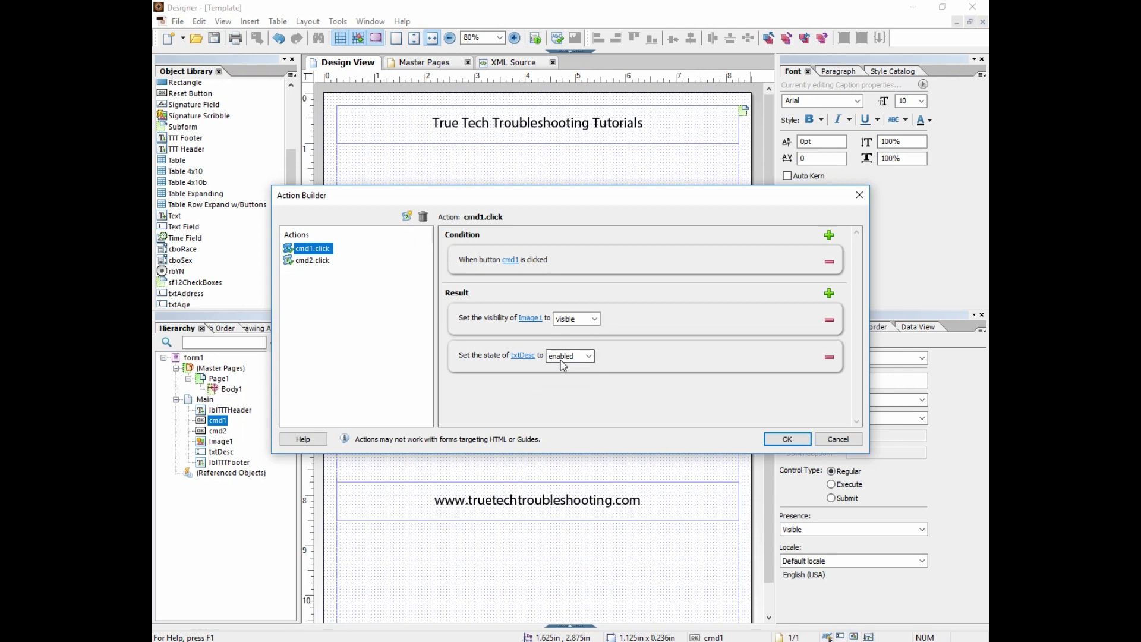
pyautogui.click(305, 260)
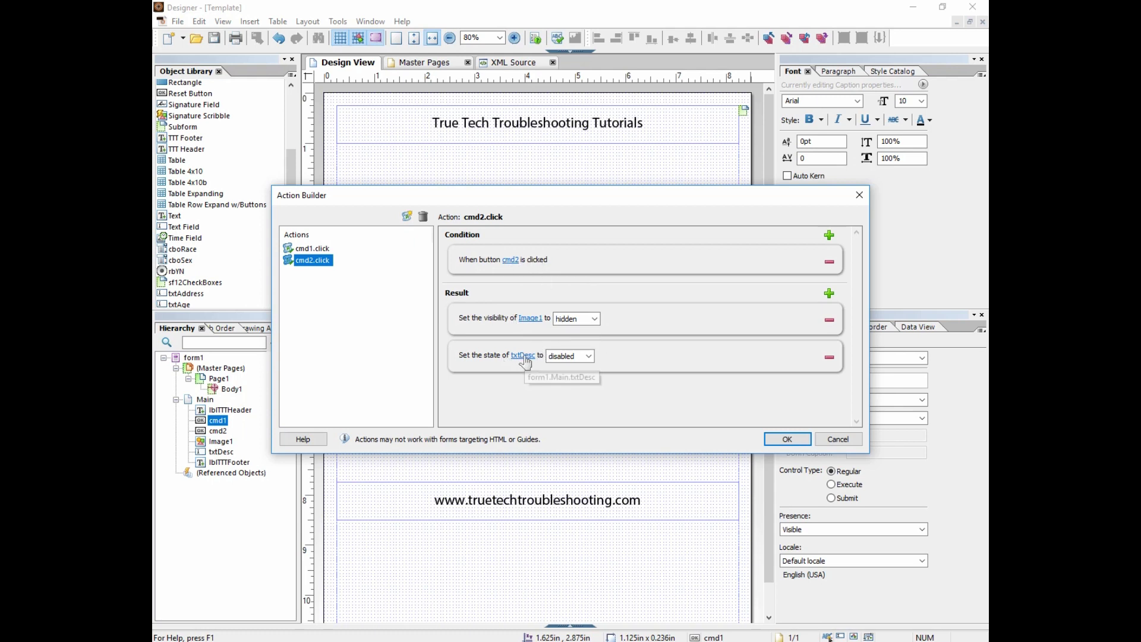
pyautogui.click(593, 356)
pyautogui.click(593, 356)
pyautogui.click(787, 438)
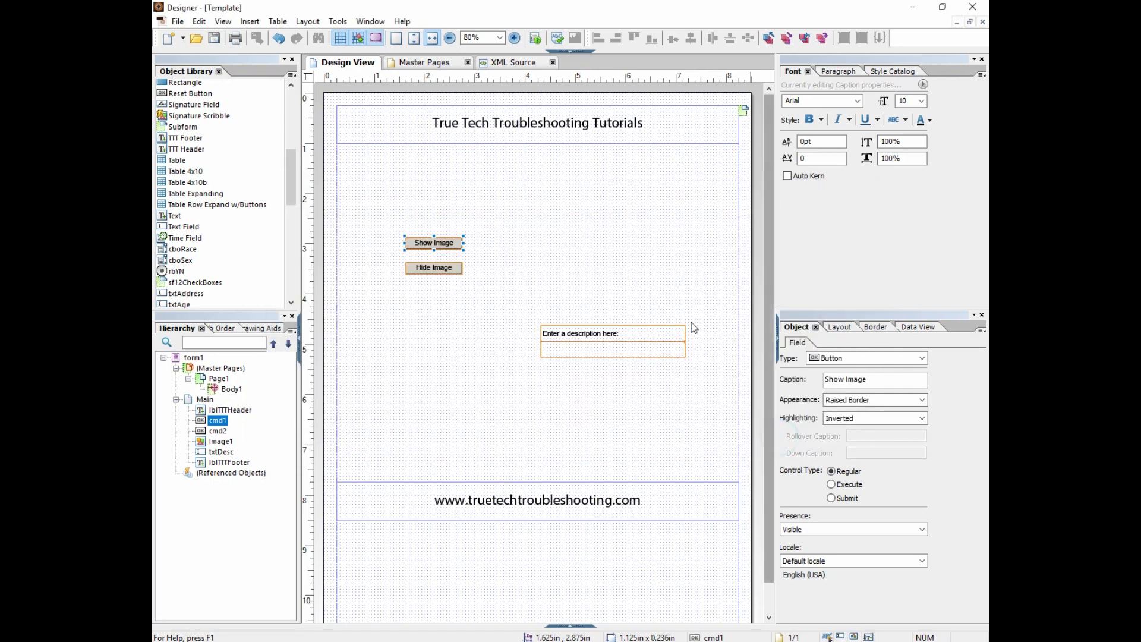
# - Preview the form in Acrobat and test Show Image by entering "asdfasdfasrwerasdf" in the description field
pyautogui.click(215, 37)
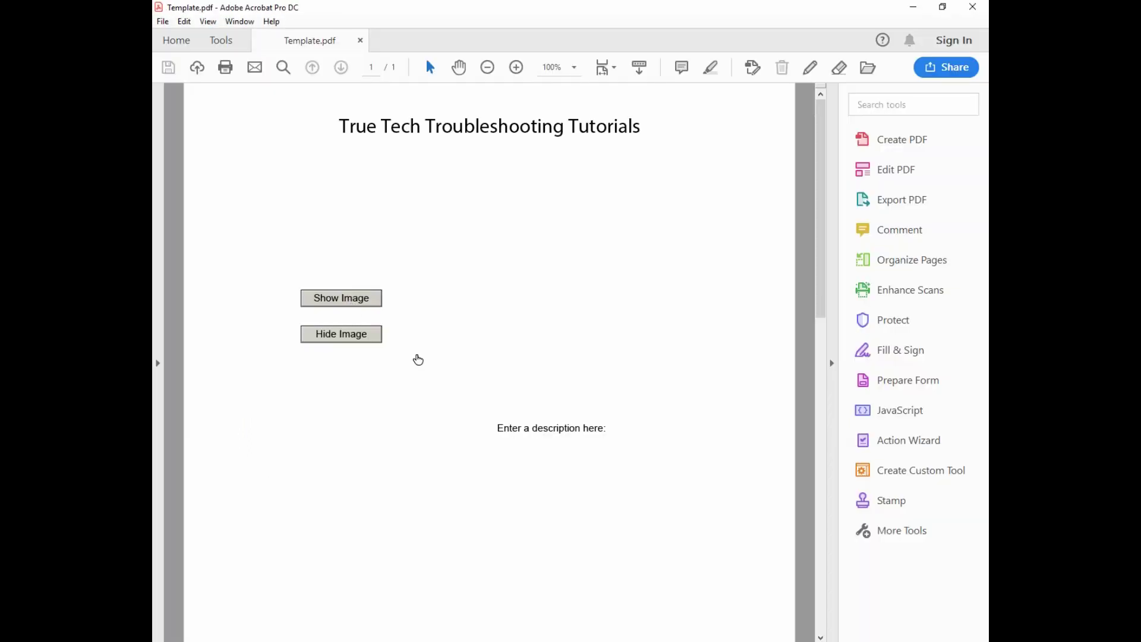
pyautogui.click(538, 447)
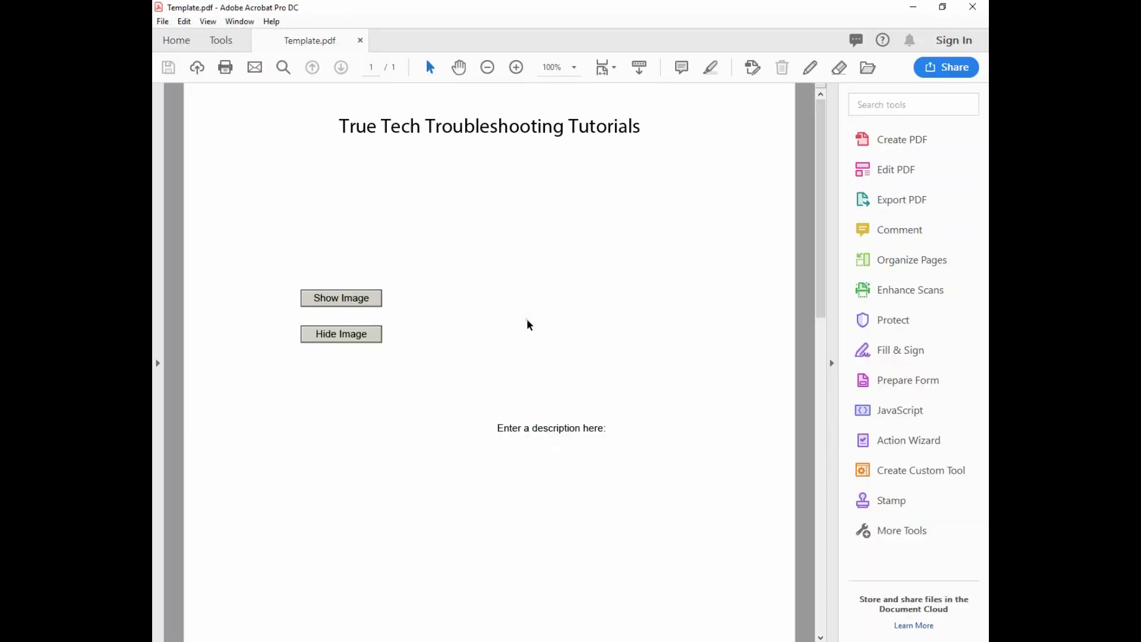
pyautogui.click(363, 306)
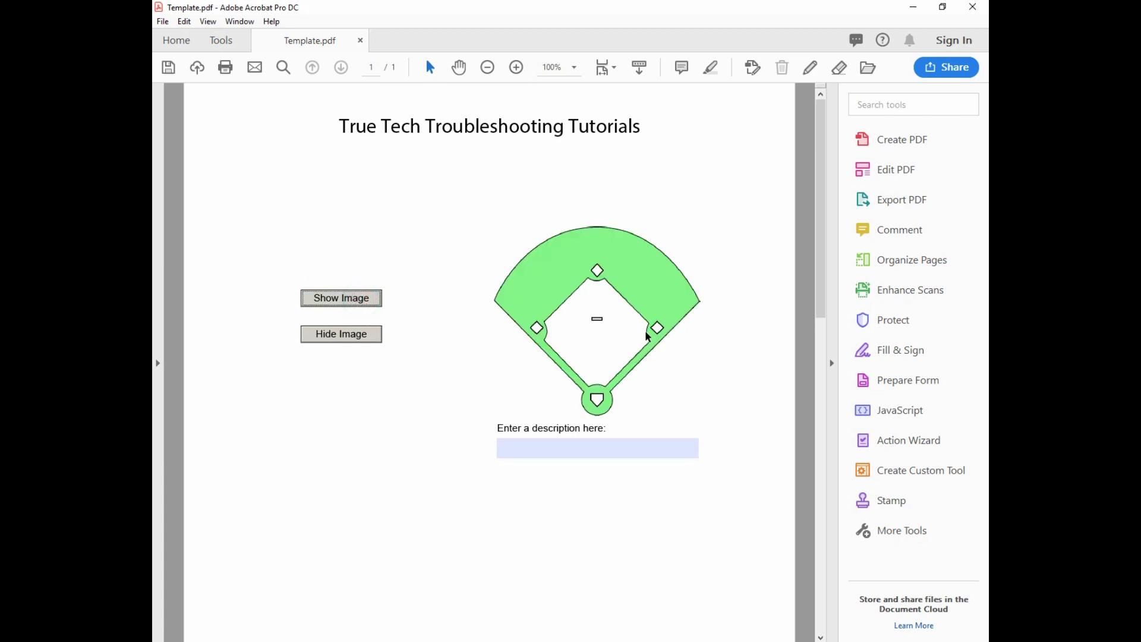
pyautogui.click(525, 442)
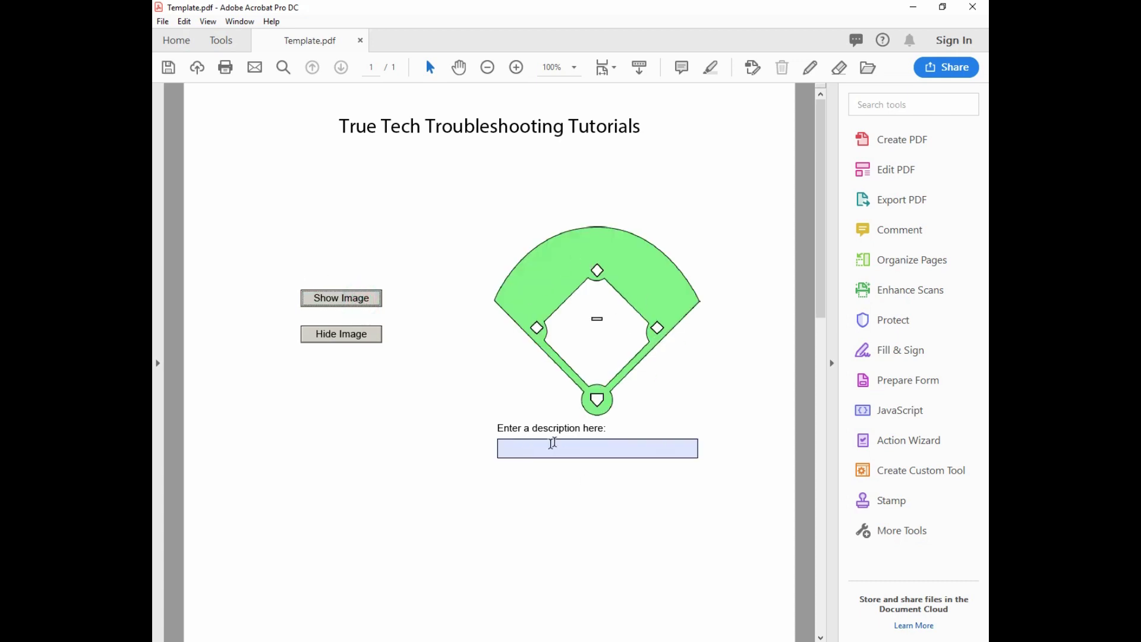
pyautogui.click(552, 449)
pyautogui.write('asdfasdfasrwerasdf')
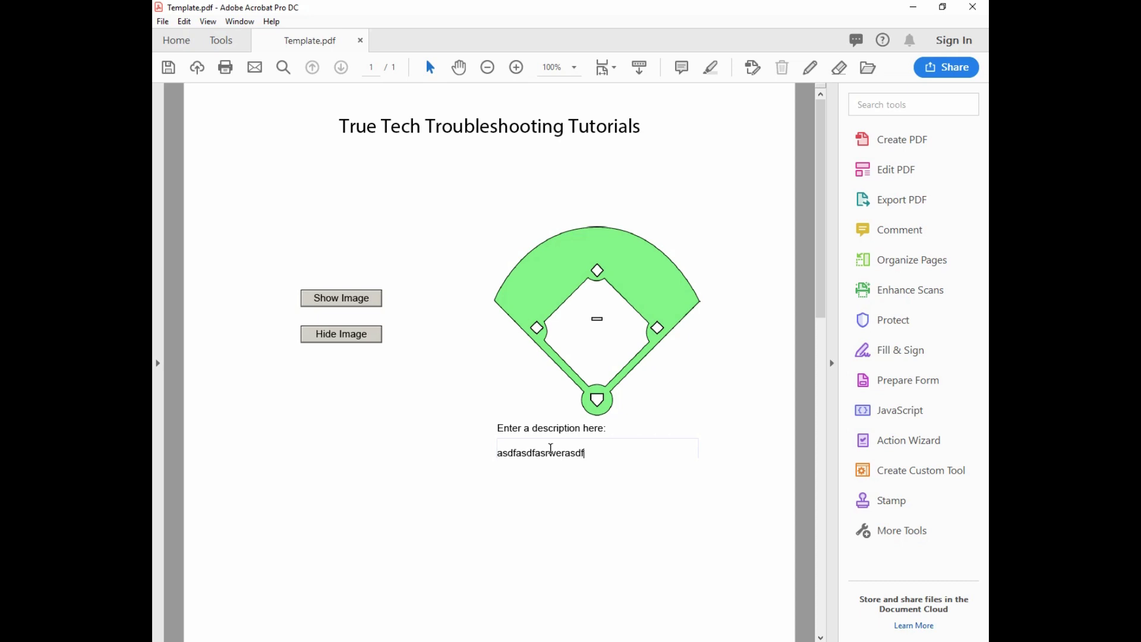
# - Hide the image in the preview and test whether the description text can still be edited
pyautogui.click(344, 335)
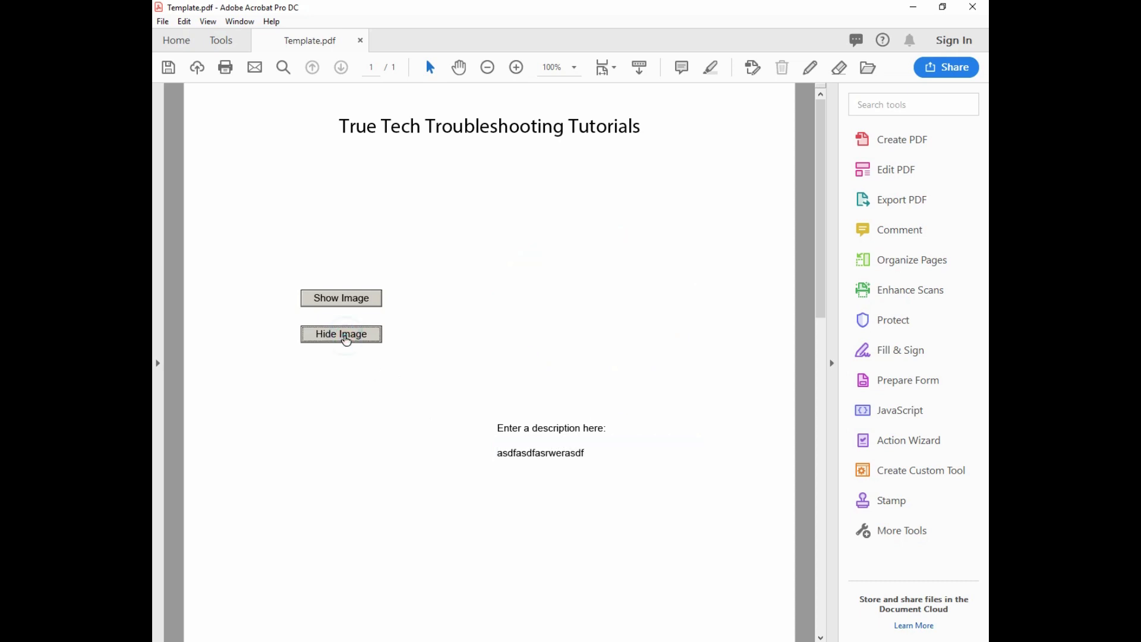
pyautogui.moveTo(581, 456); pyautogui.dragTo(489, 445)
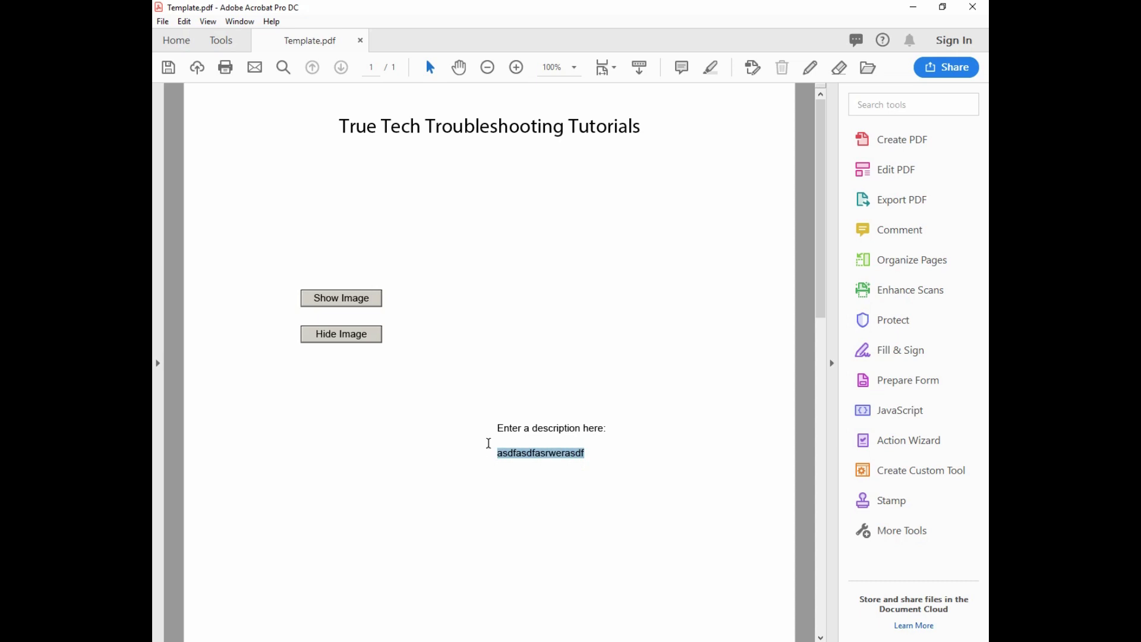
pyautogui.click(525, 437)
pyautogui.click(589, 456)
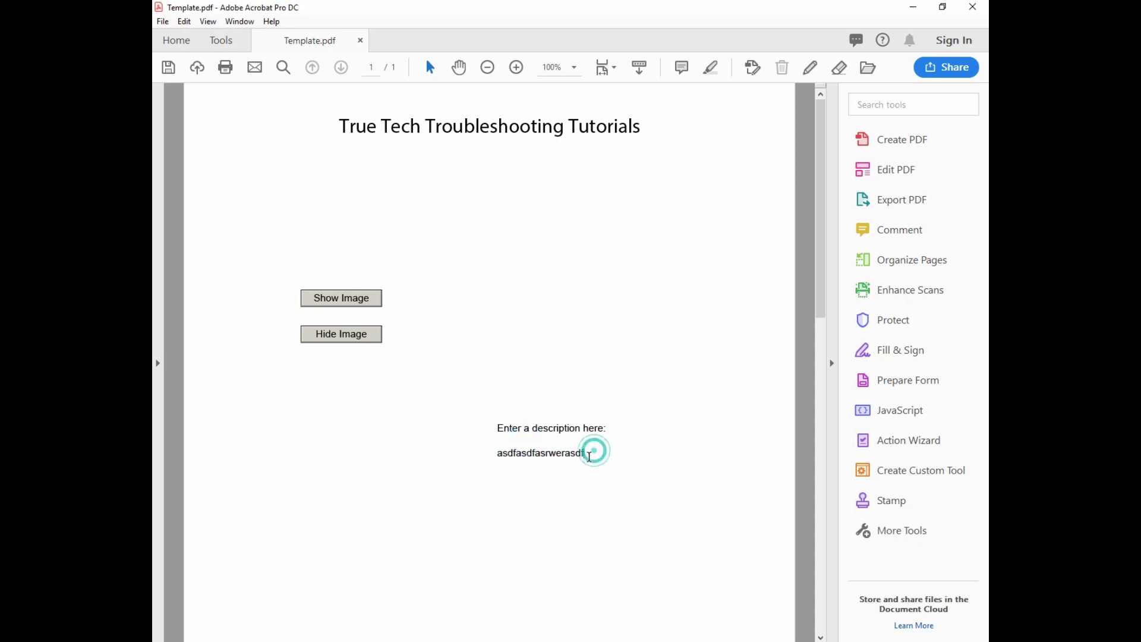
pyautogui.click(554, 455)
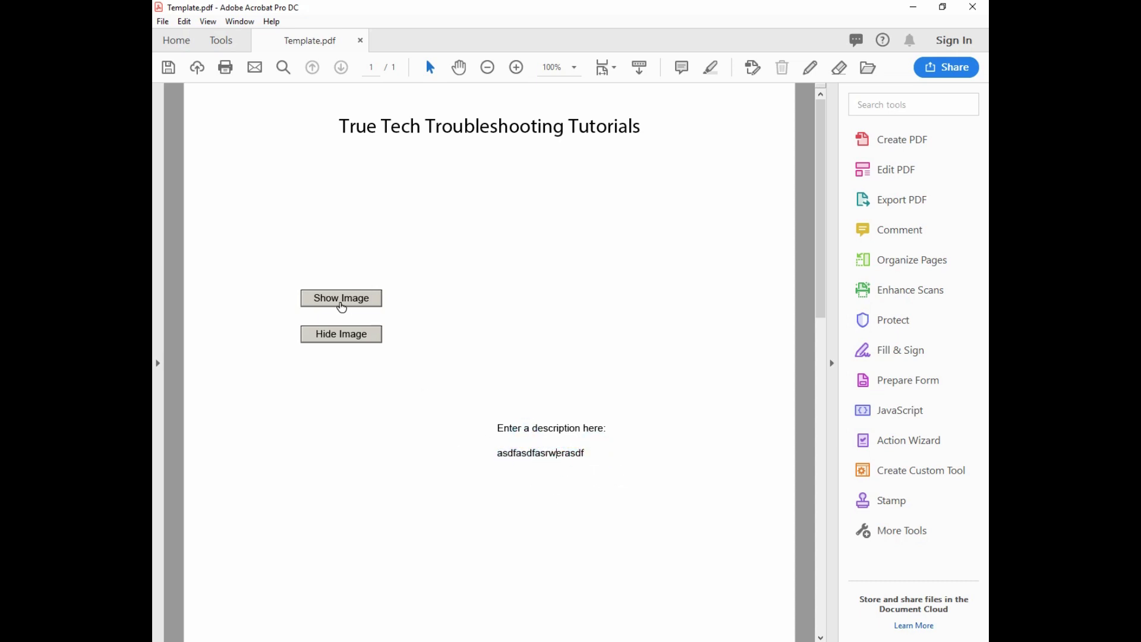
# - Show the image again, replace the description with "asdfasdfasfdasdf", and close the preview without saving
pyautogui.click(342, 299)
pyautogui.doubleClick(531, 455)
pyautogui.write('asdfasdfasfd')
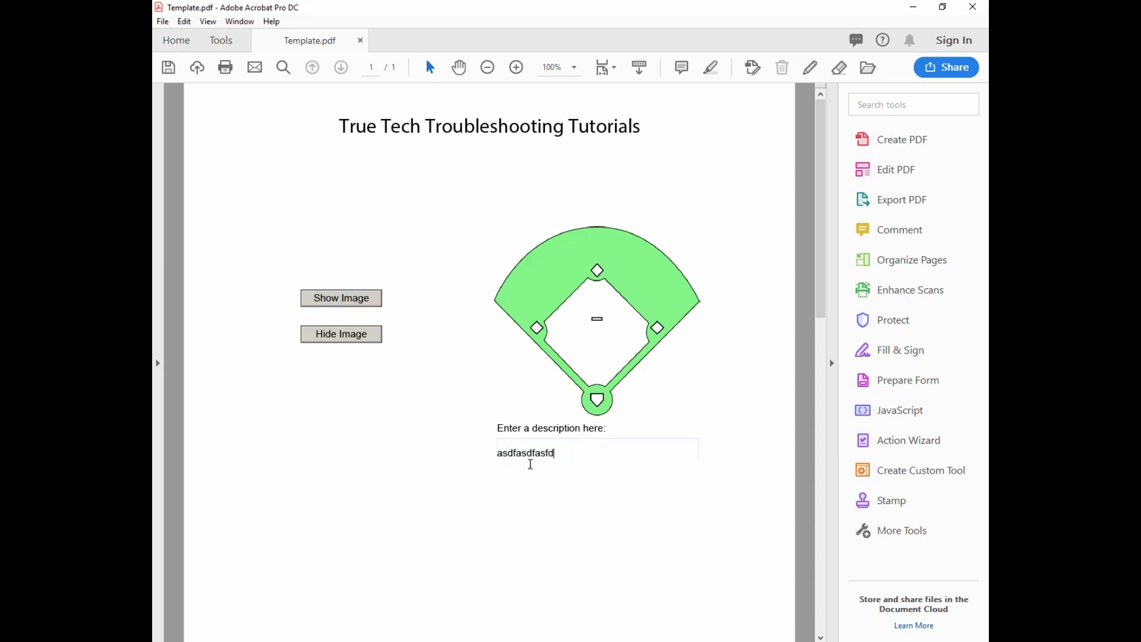
pyautogui.write('asdf')
pyautogui.click(461, 505)
pyautogui.click(969, 9)
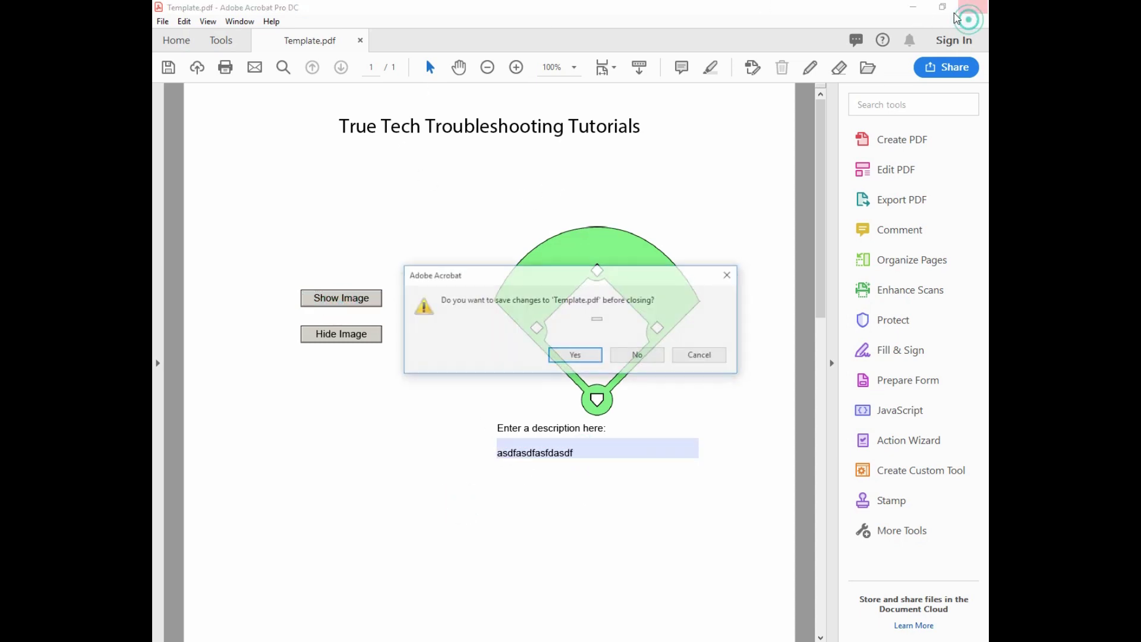
pyautogui.click(637, 355)
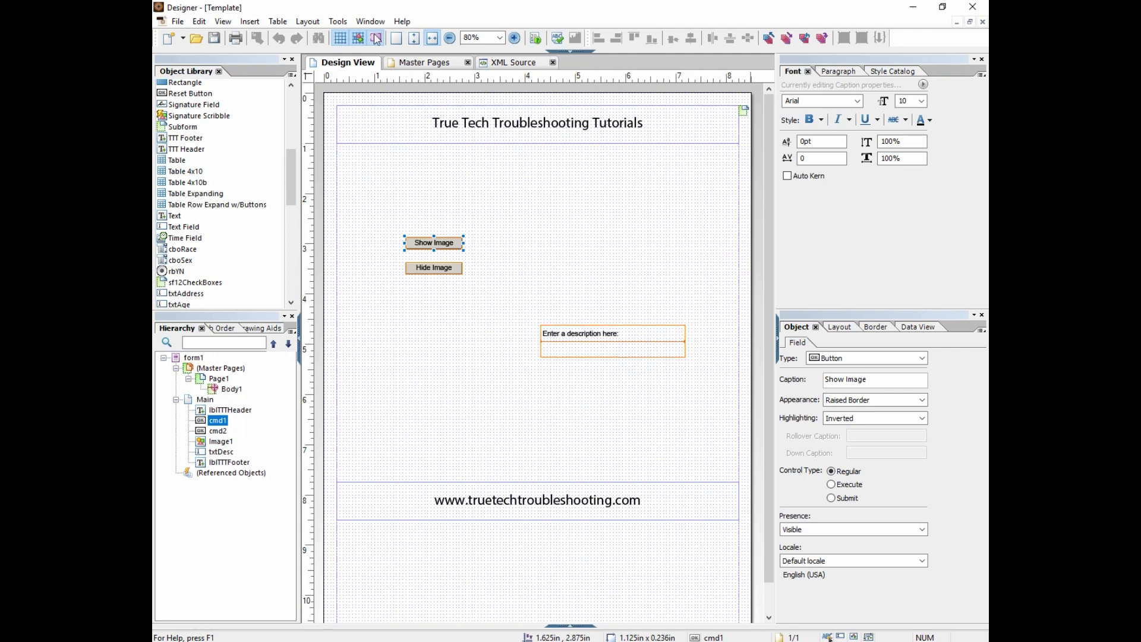
# - Add a third result of type Show a Message Box to the cmd1.click action in the Action Builder
pyautogui.click(337, 21)
pyautogui.click(376, 37)
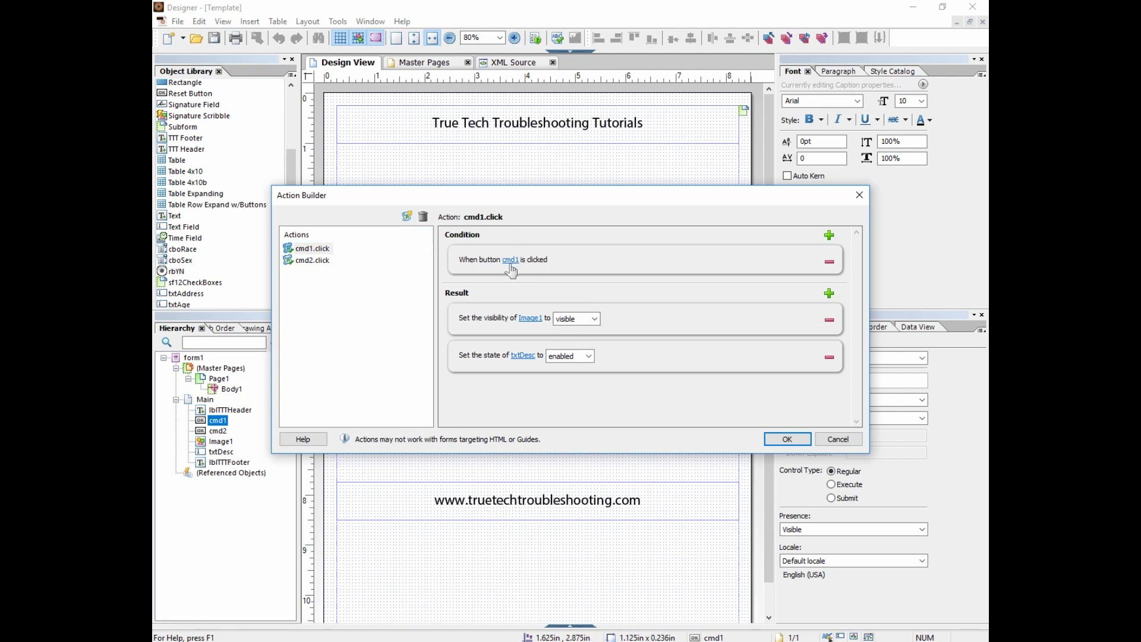
pyautogui.click(829, 293)
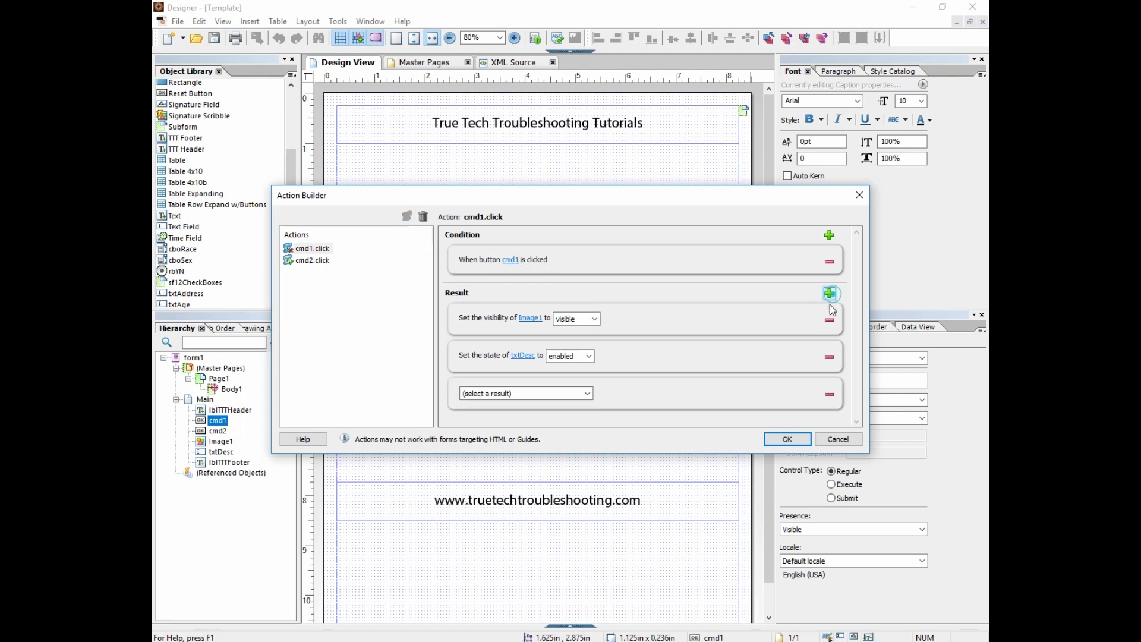
pyautogui.click(588, 394)
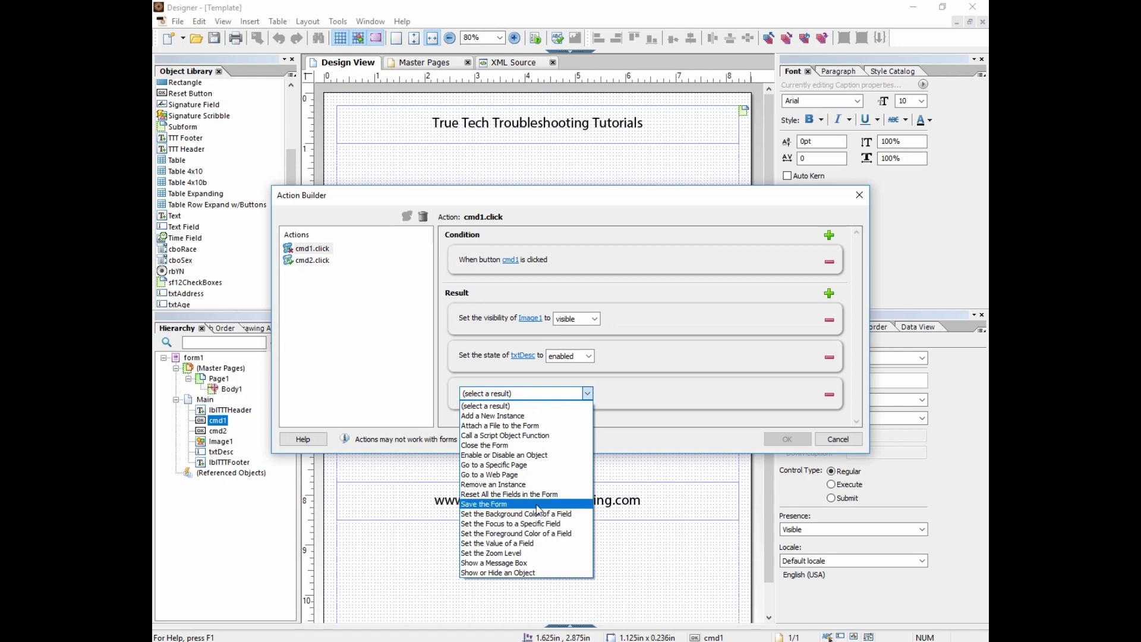
pyautogui.click(511, 563)
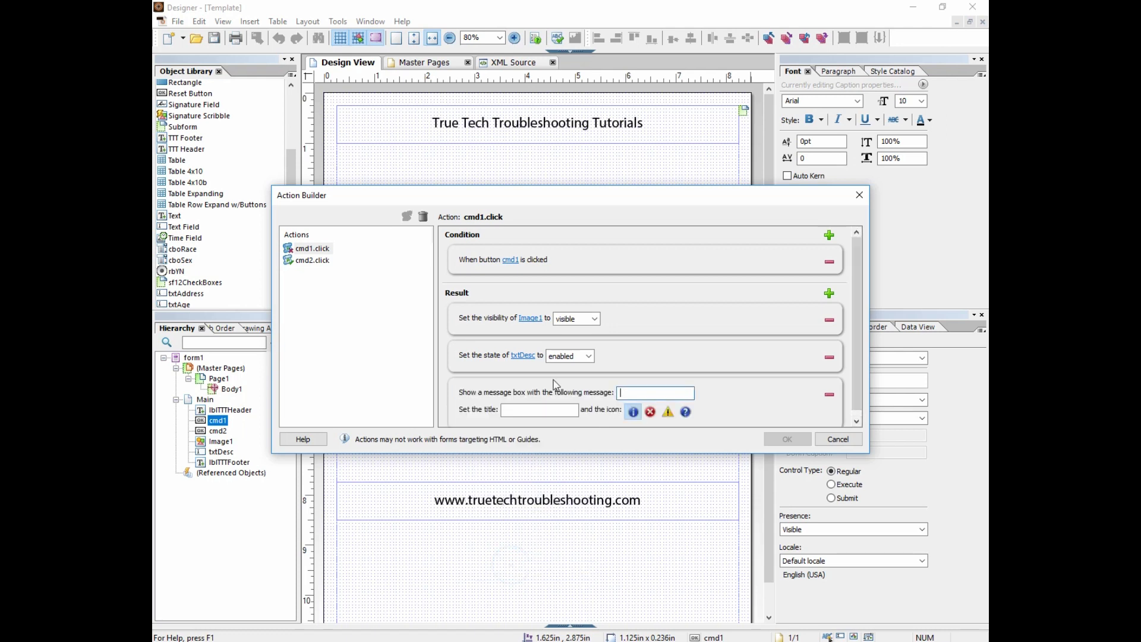
# - Give the message box the message "Hello World", the title "TTT" and the warning icon, and accept the actions
pyautogui.write('Hellow')
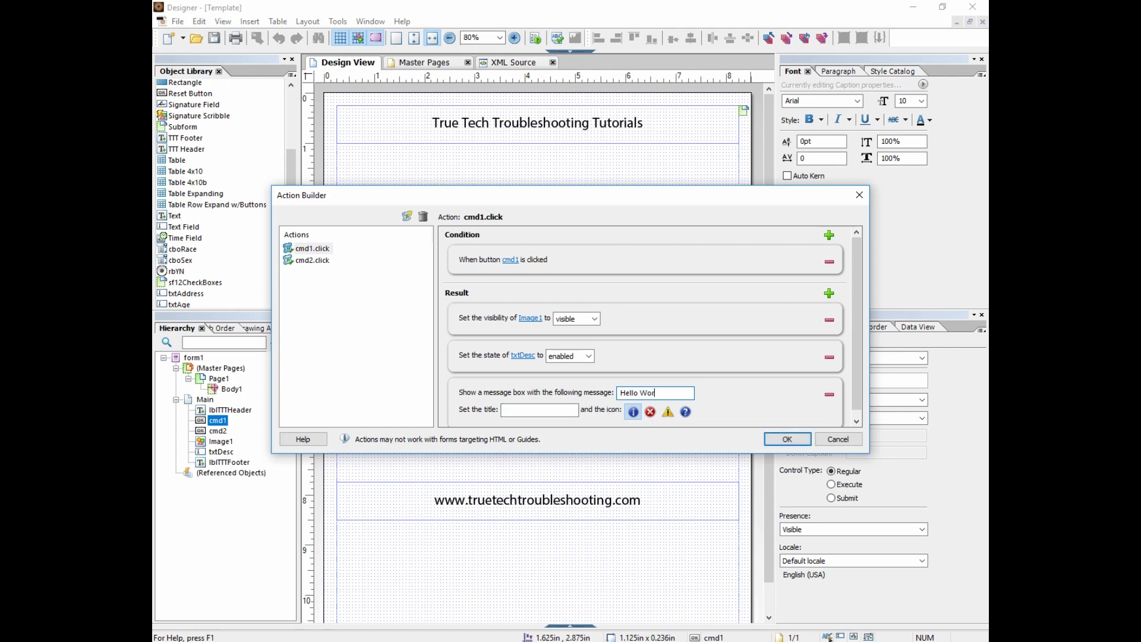
pyautogui.click(535, 411)
pyautogui.press('Tab')
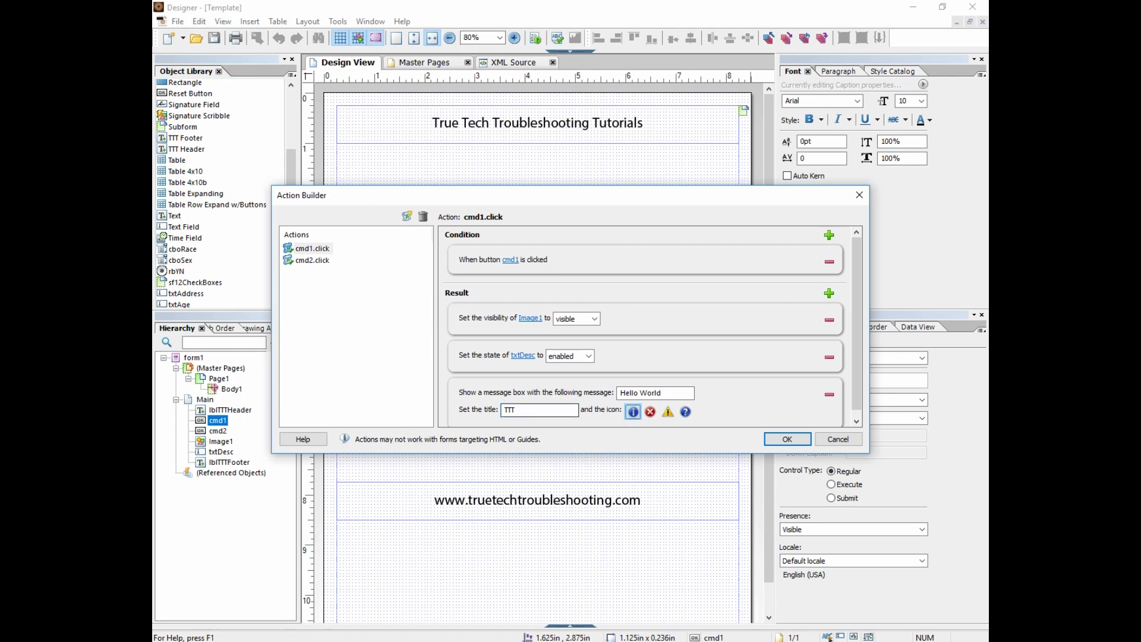
pyautogui.click(669, 411)
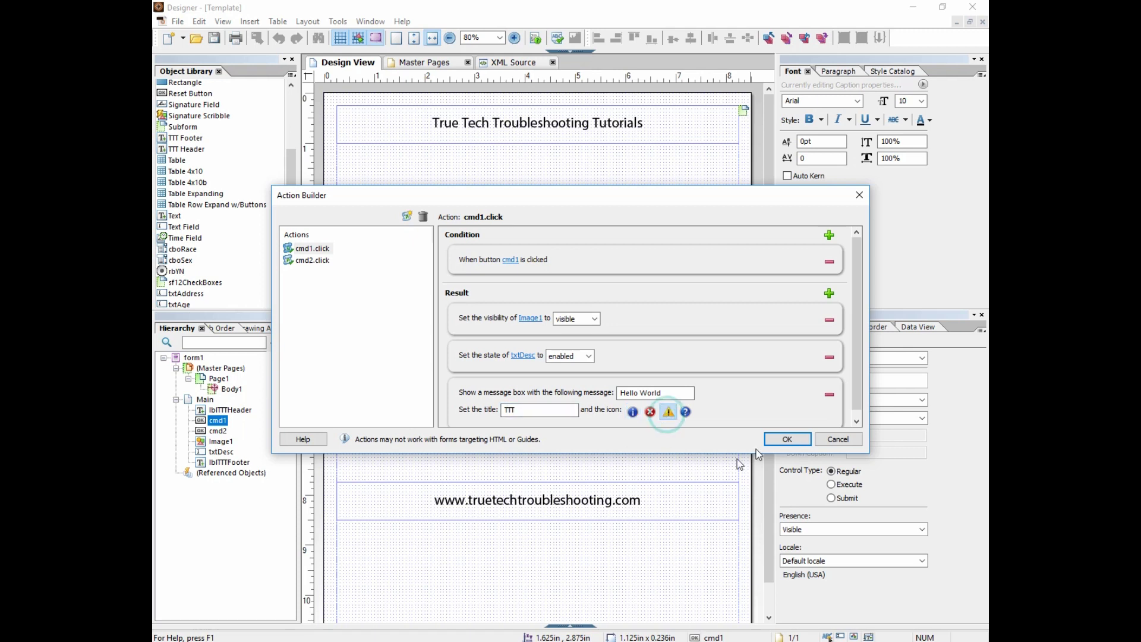
pyautogui.click(788, 439)
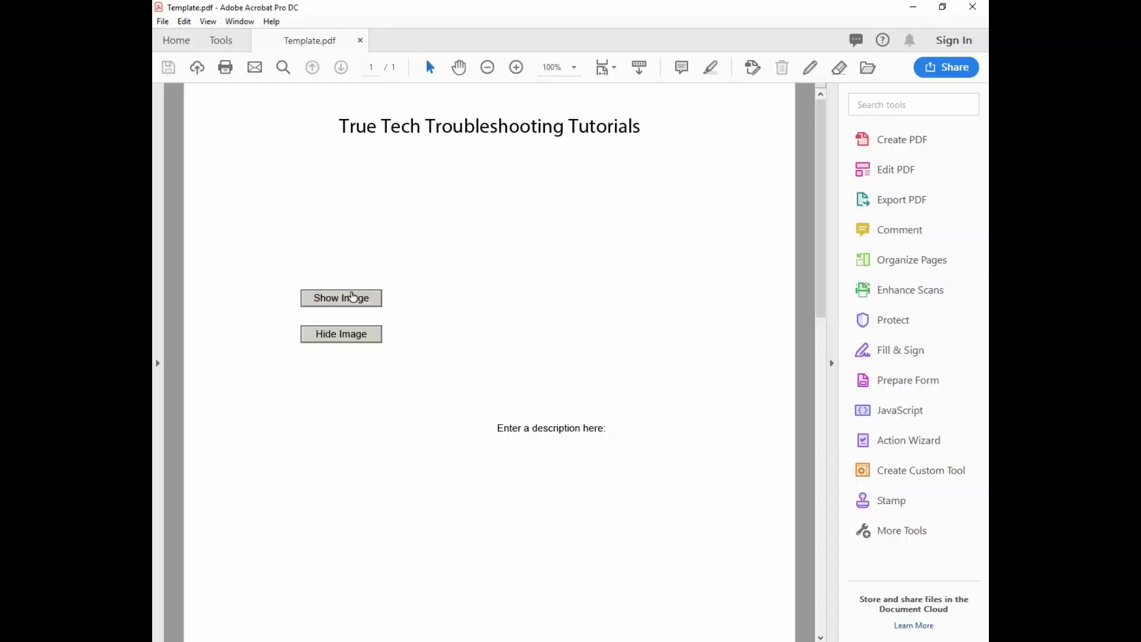
# - Test the Show Image button's message box in the PDF preview, dismiss it, and close the preview without saving
pyautogui.click(351, 298)
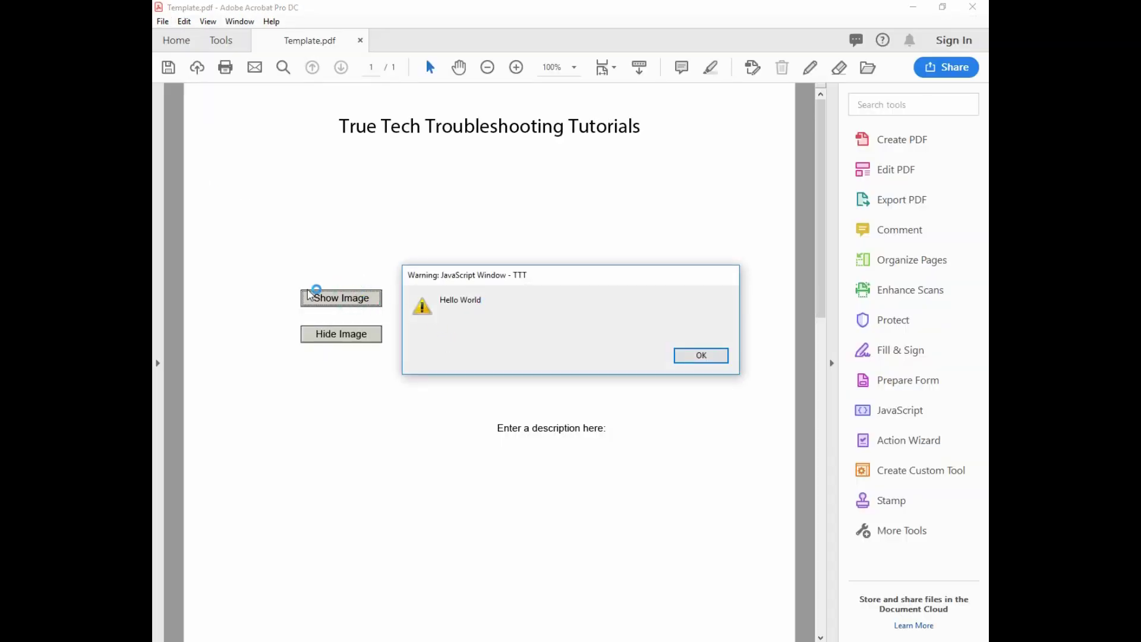
pyautogui.click(716, 357)
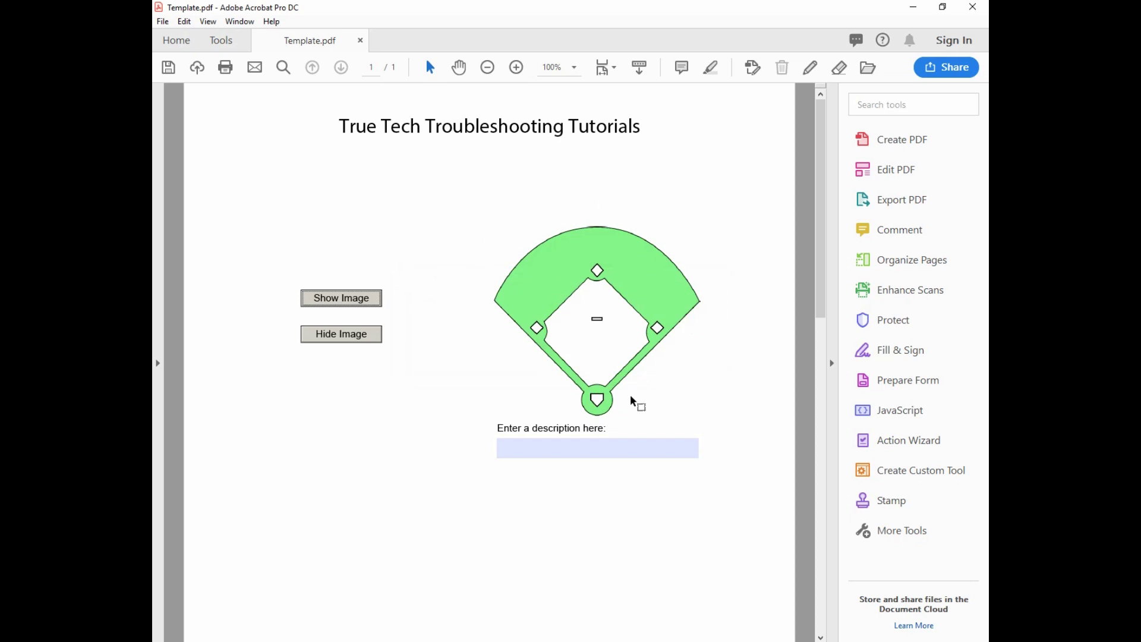
pyautogui.click(973, 6)
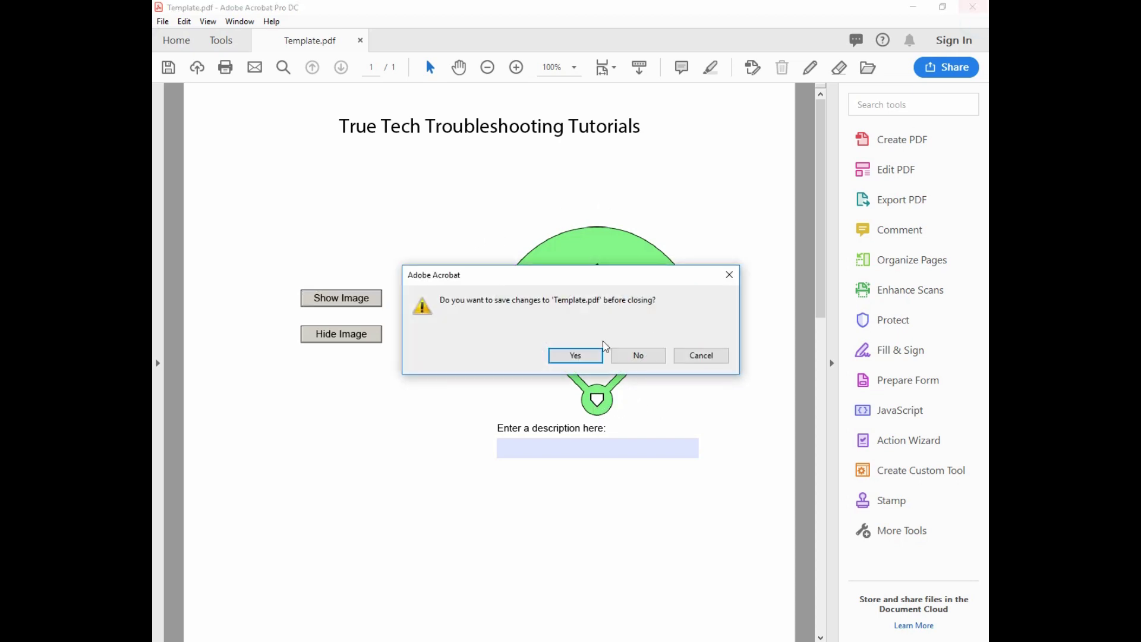
pyautogui.click(637, 354)
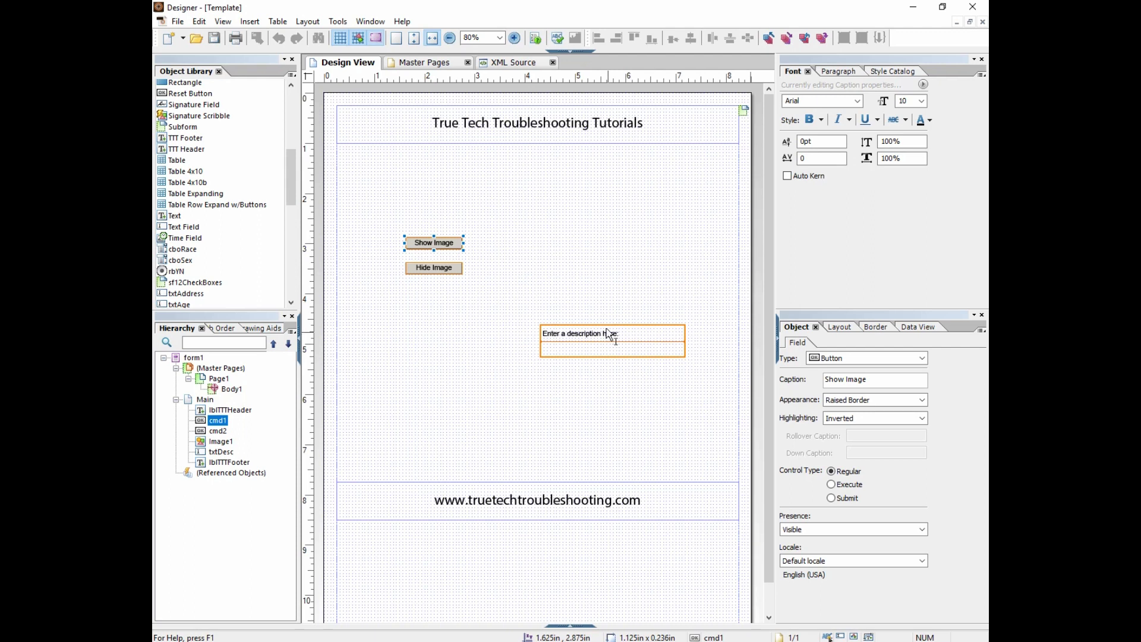
# - Examine the generated JavaScript of the cmd1 click event in an enlarged Script Editor, and collapse the editor
pyautogui.click(584, 53)
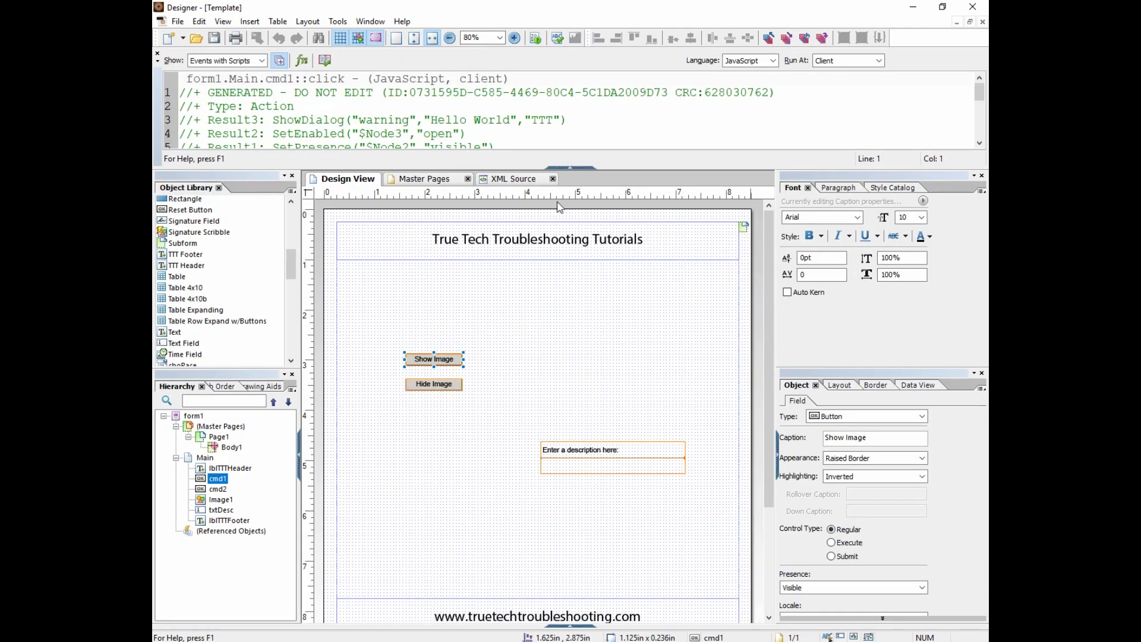
pyautogui.moveTo(618, 178); pyautogui.dragTo(621, 440)
pyautogui.moveTo(205, 294); pyautogui.dragTo(204, 200)
pyautogui.click(271, 309)
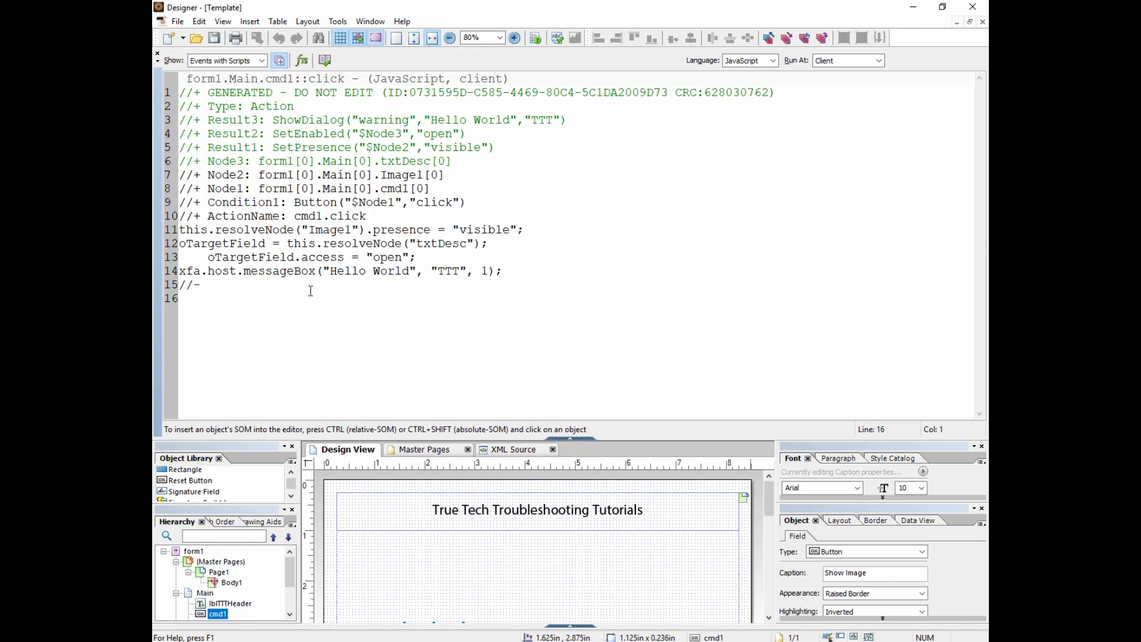
pyautogui.click(509, 271)
pyautogui.moveTo(604, 442); pyautogui.dragTo(594, 144)
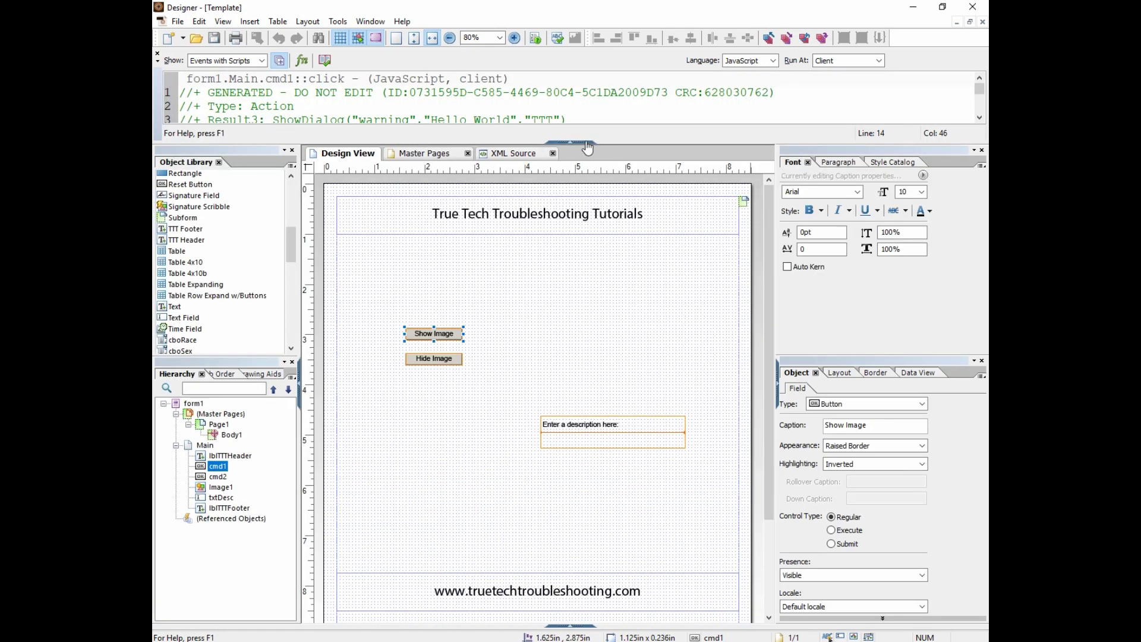
pyautogui.click(576, 145)
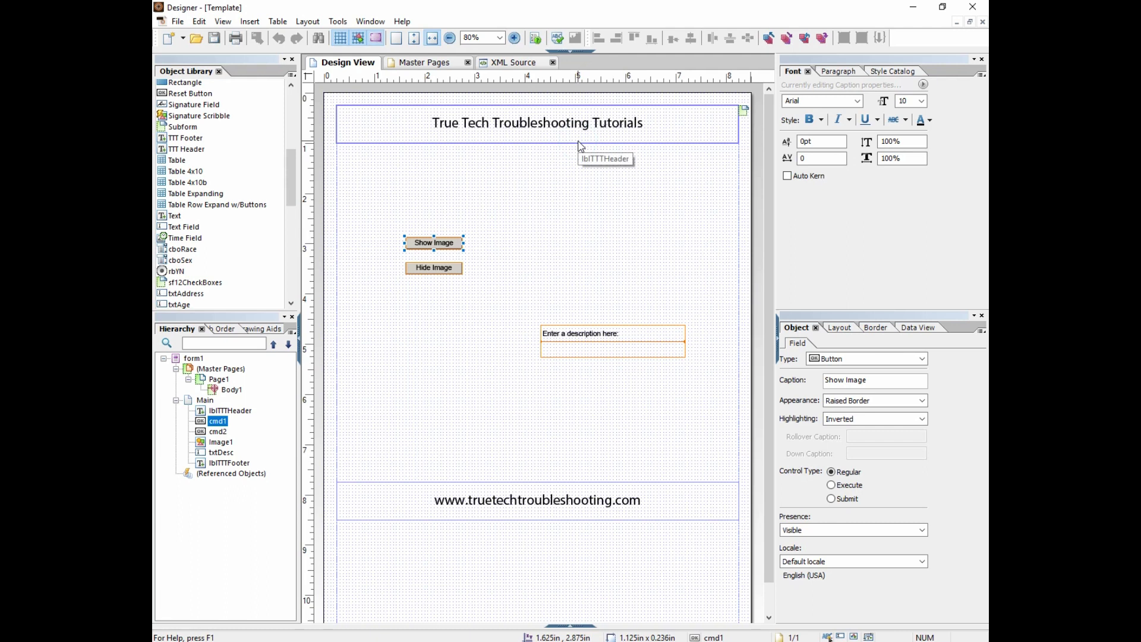